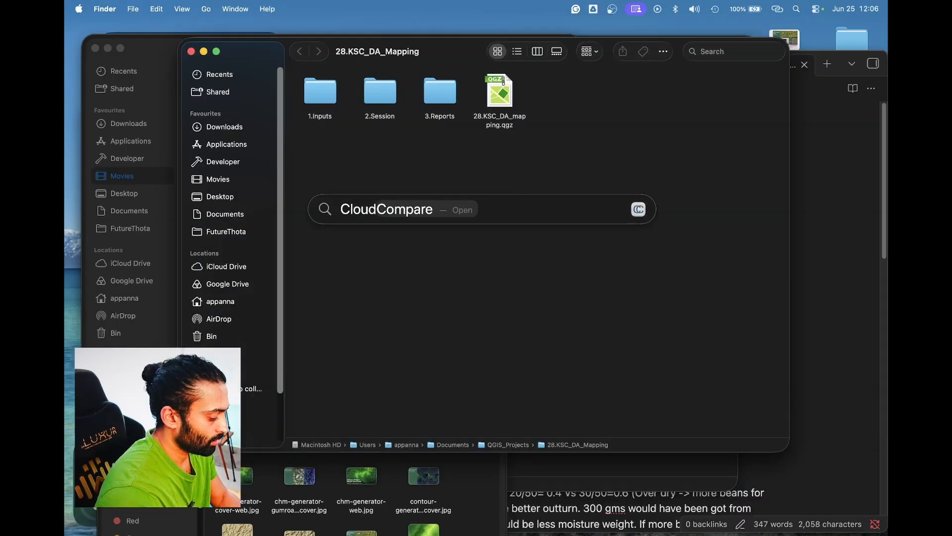
- Launch CloudCompare and bring its empty 3D view to the front
{"action": "type", "text": "Cloud c"}
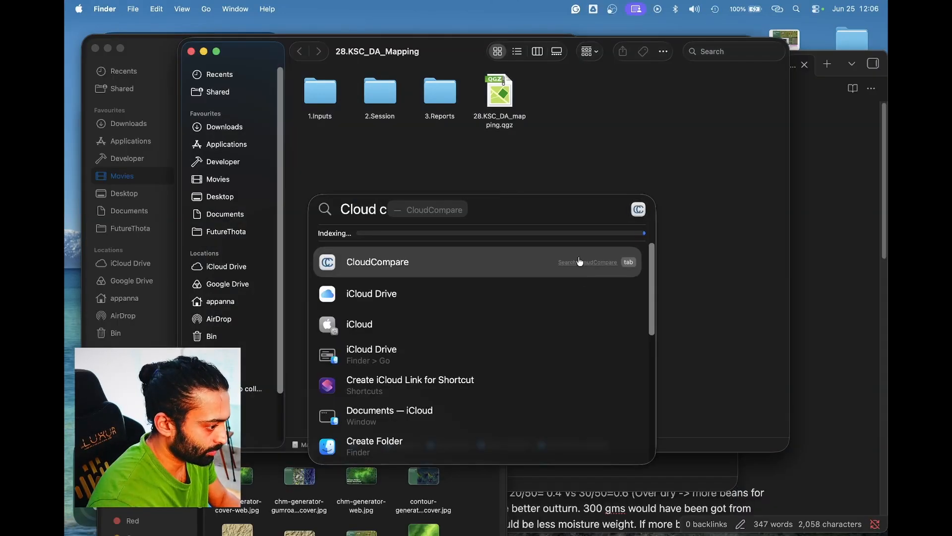
{"action": "key", "text": "Return"}
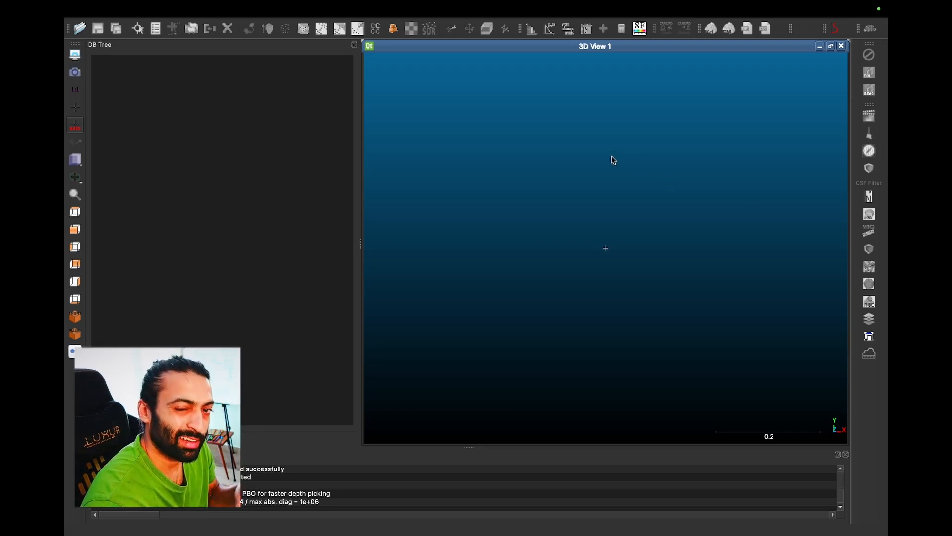
{"action": "key", "text": "ctrl+Up"}
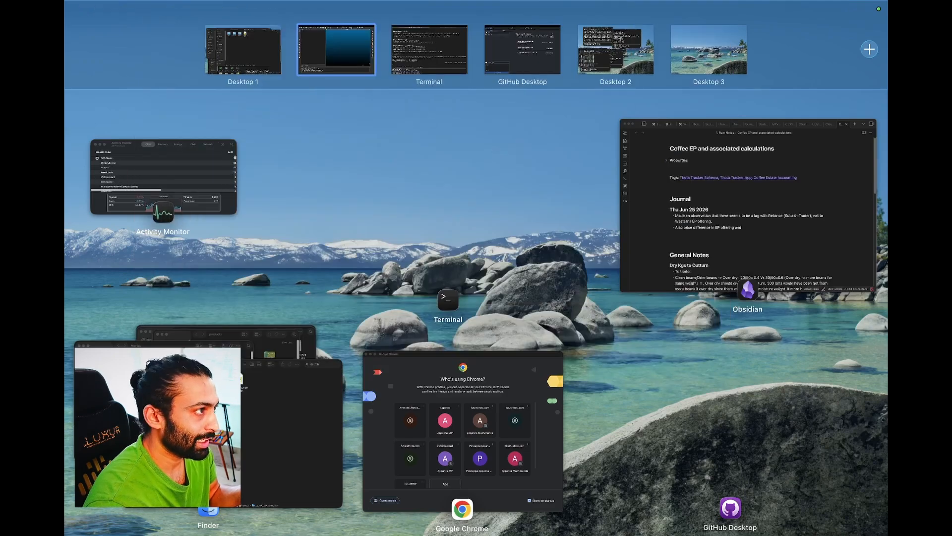
{"action": "left_click", "coordinate": [331, 46]}
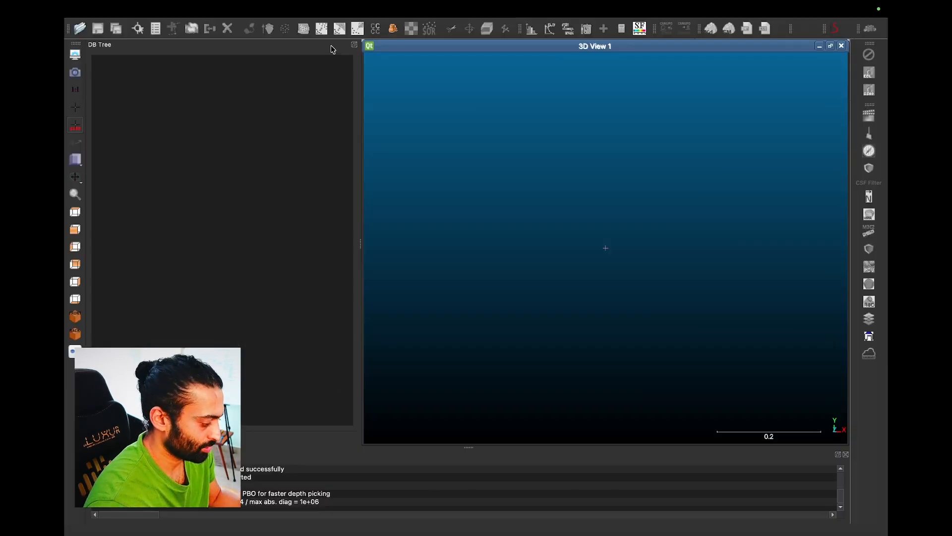
- Switch to Finder and open the 1.Inputs folder of the 28.KSC_DA_Mapping project
{"action": "key", "text": "ctrl+Left"}
{"action": "double_click", "coordinate": [316, 91]}
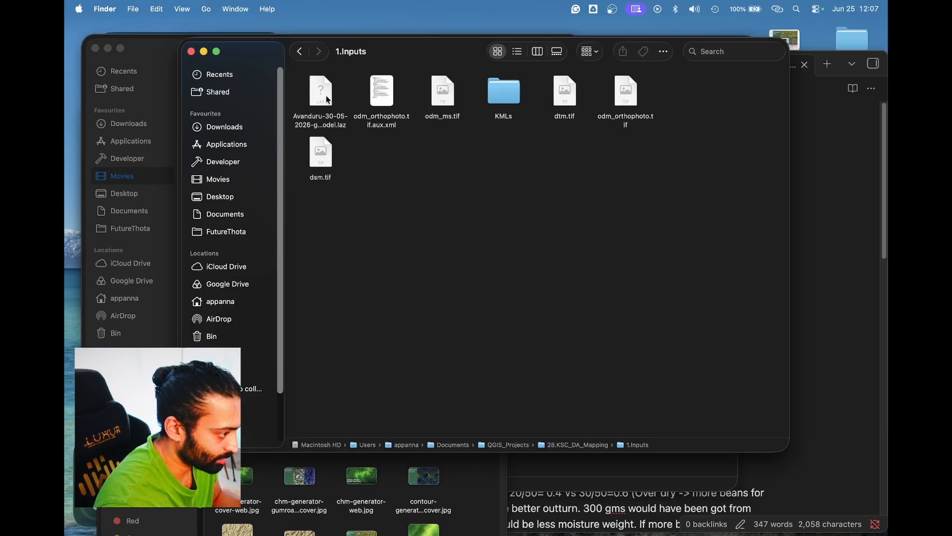
{"action": "left_click", "coordinate": [325, 95]}
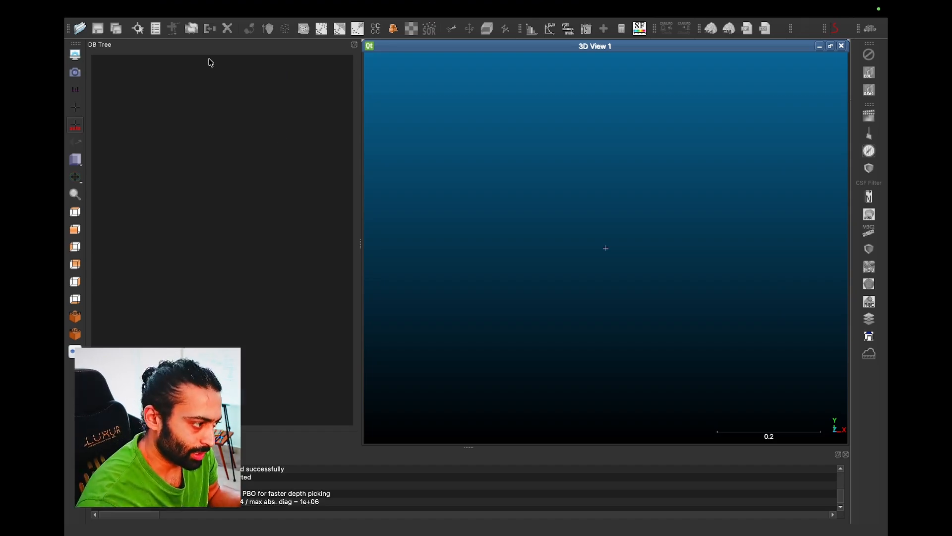
- Arrange CloudCompare and the Finder window with the 1.Inputs folder side by side in a full-screen split view
{"action": "key", "text": "ctrl+Up"}
{"action": "left_click", "coordinate": [252, 48]}
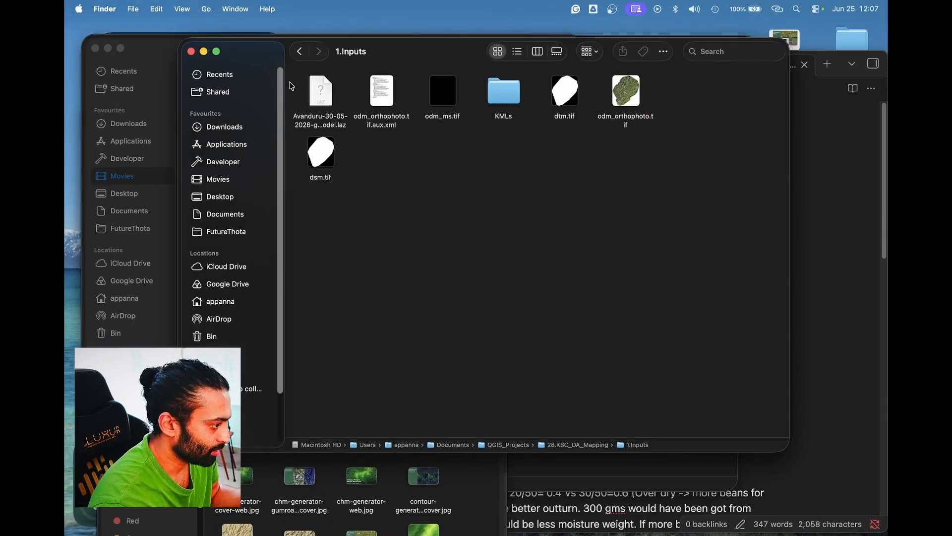
{"action": "key", "text": "ctrl+Up"}
{"action": "left_click_drag", "start_coordinate": [297, 421], "coordinate": [336, 49]}
{"action": "left_click", "coordinate": [336, 49]}
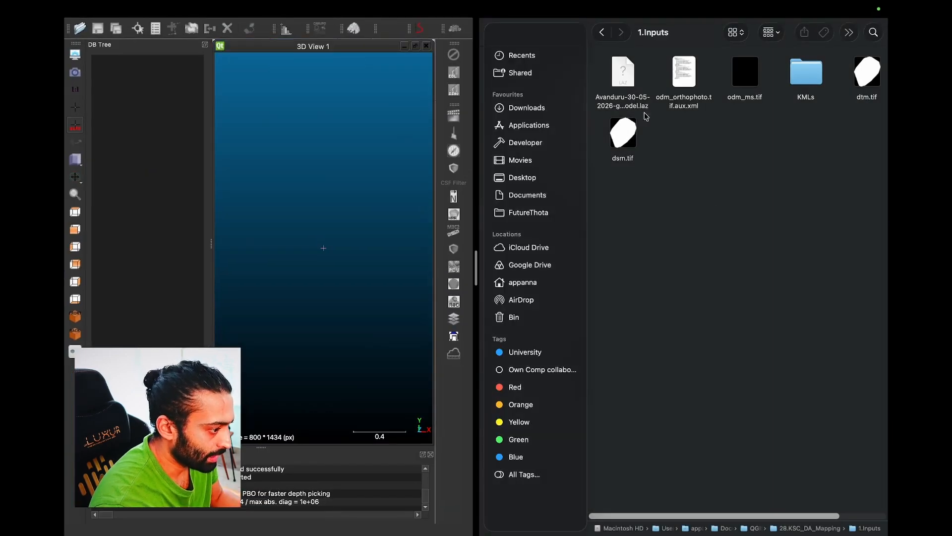
- Load the Avanduru-30-05-2026 georeferenced .laz file into CloudCompare with all standard fields, accepting the suggested global shift for everything
{"action": "left_click", "coordinate": [639, 82]}
{"action": "left_click_drag", "start_coordinate": [596, 102], "coordinate": [263, 217]}
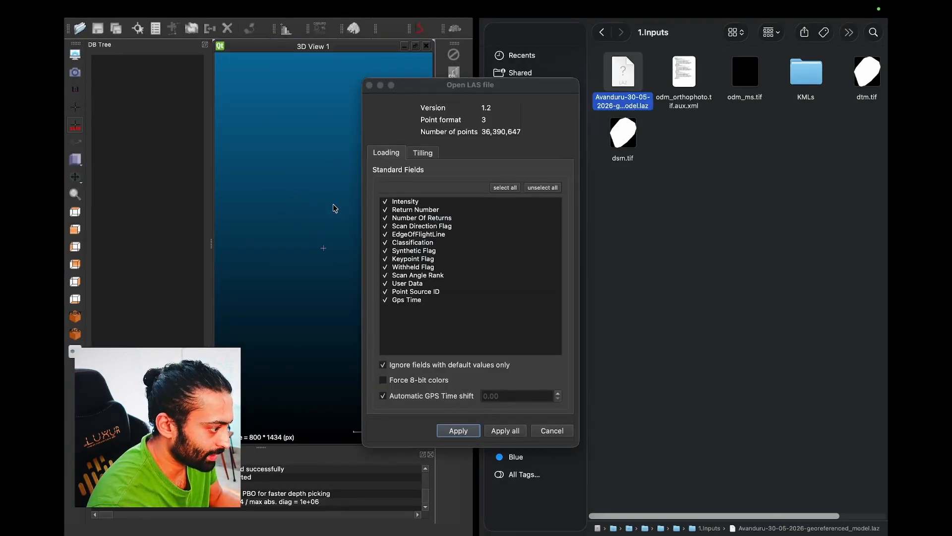
{"action": "left_click", "coordinate": [473, 432]}
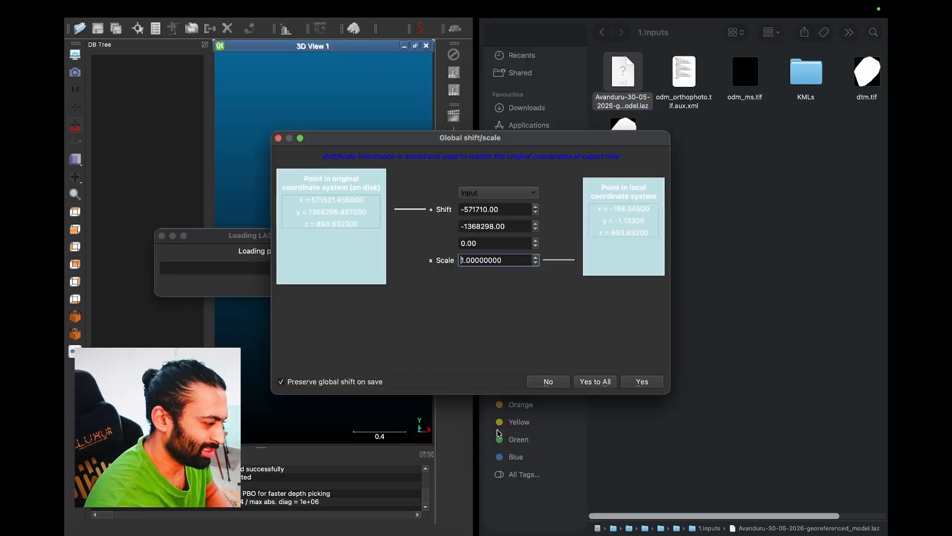
{"action": "left_click", "coordinate": [594, 381]}
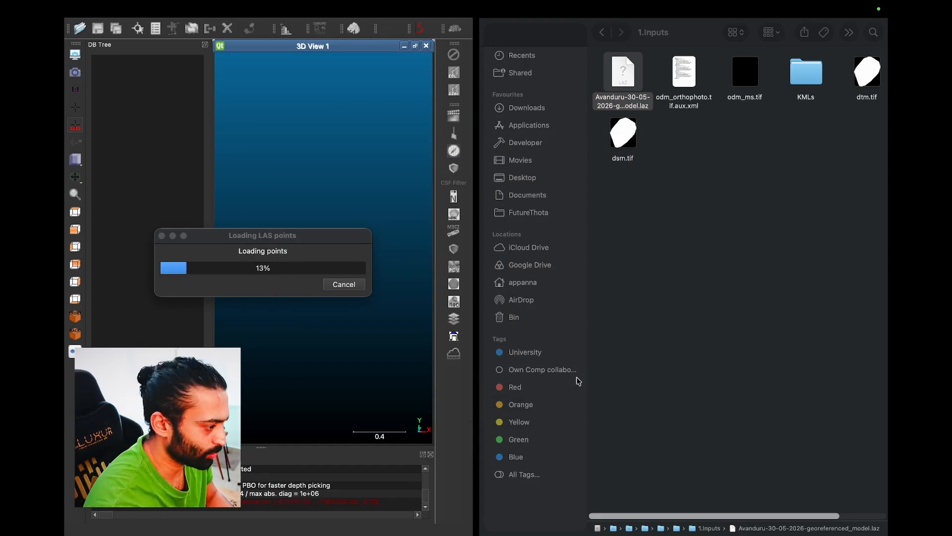
- Return Finder to the 28.KSC_DA_Mapping folder and inspect the loaded point cloud up close in CloudCompare
{"action": "left_click", "coordinate": [727, 205]}
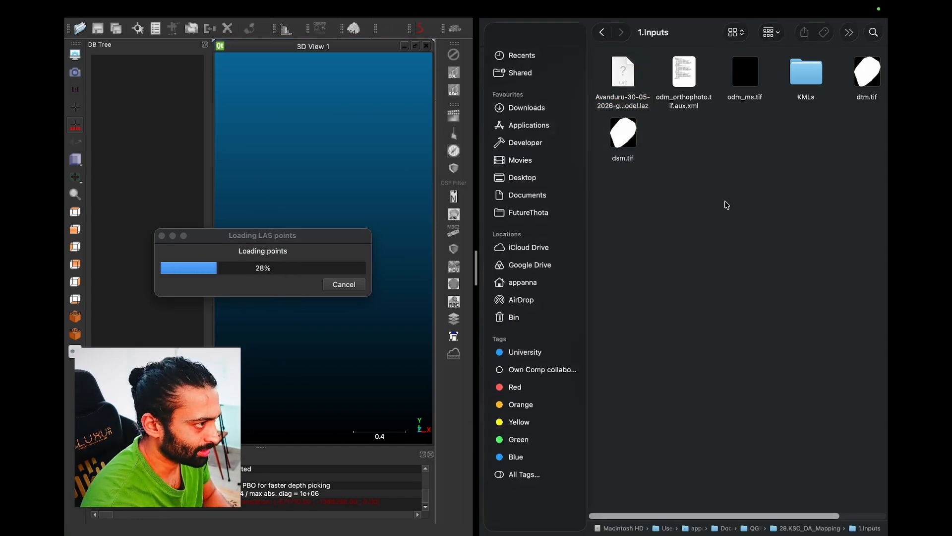
{"action": "key", "text": "super+bracketleft"}
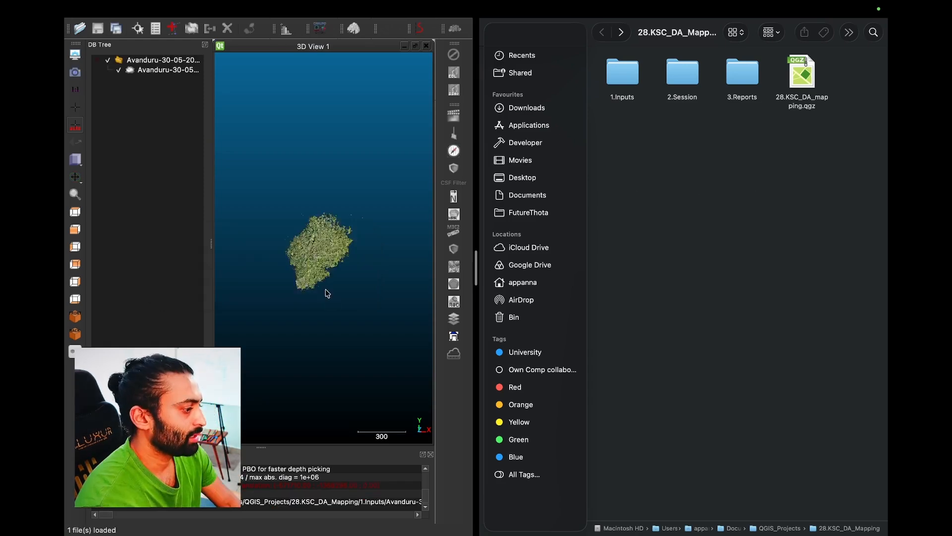
{"action": "scroll", "coordinate": [328, 293], "scroll_direction": "up", "scroll_amount": 5}
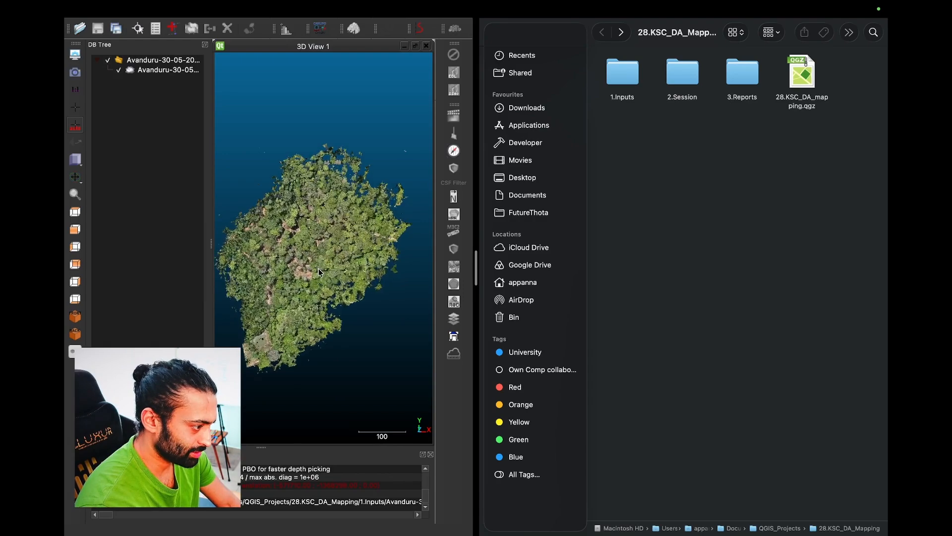
{"action": "left_click_drag", "start_coordinate": [318, 272], "coordinate": [350, 322]}
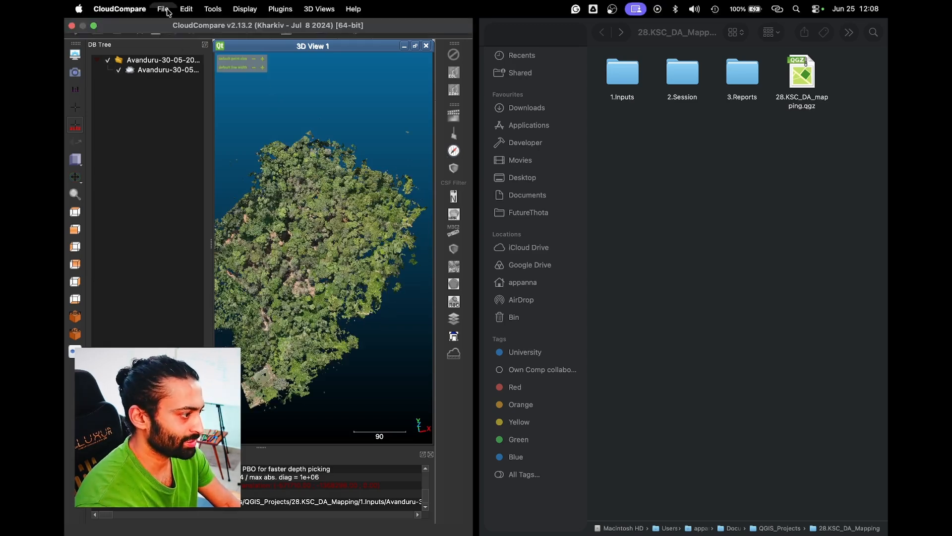
- Start saving the CloudCompare project and choose Documents/QGIS_Projects/28.KSC_DA_Mapping as the destination folder
{"action": "left_click", "coordinate": [163, 9]}
{"action": "left_click", "coordinate": [201, 68]}
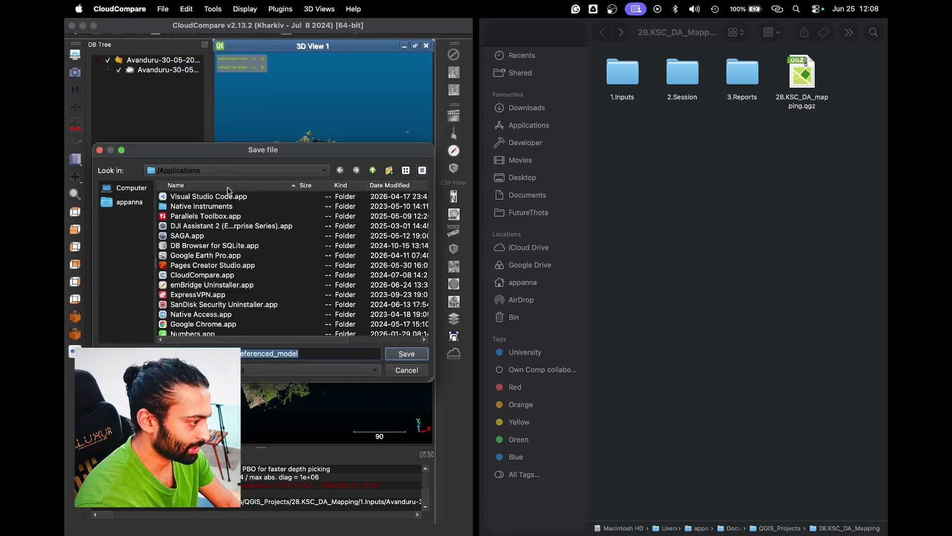
{"action": "left_click", "coordinate": [129, 204]}
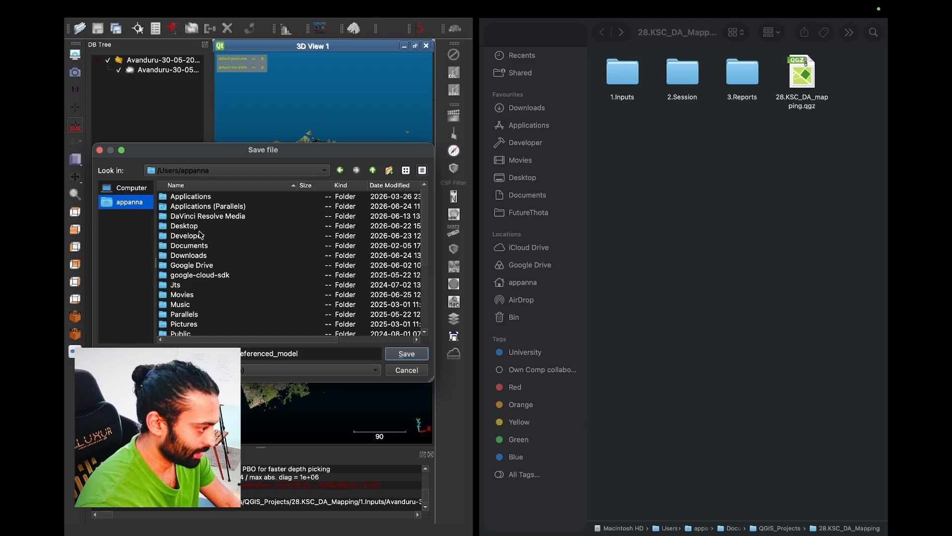
{"action": "left_click", "coordinate": [201, 246]}
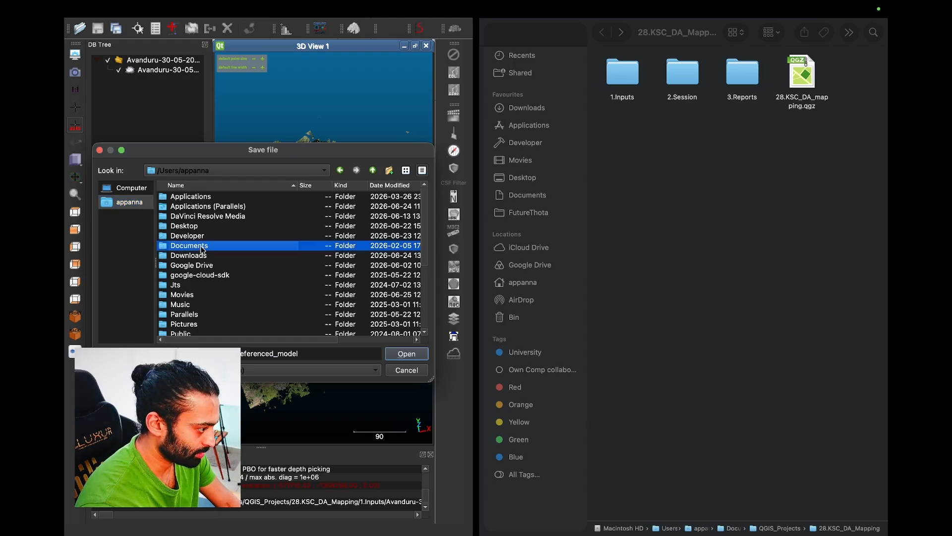
{"action": "double_click", "coordinate": [202, 246]}
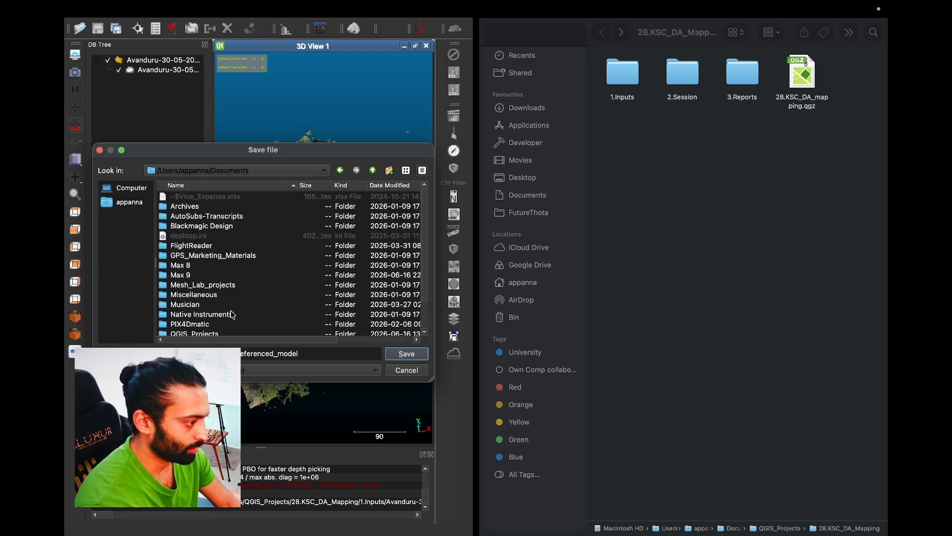
{"action": "scroll", "coordinate": [232, 315], "scroll_direction": "down", "scroll_amount": 1}
{"action": "double_click", "coordinate": [209, 323]}
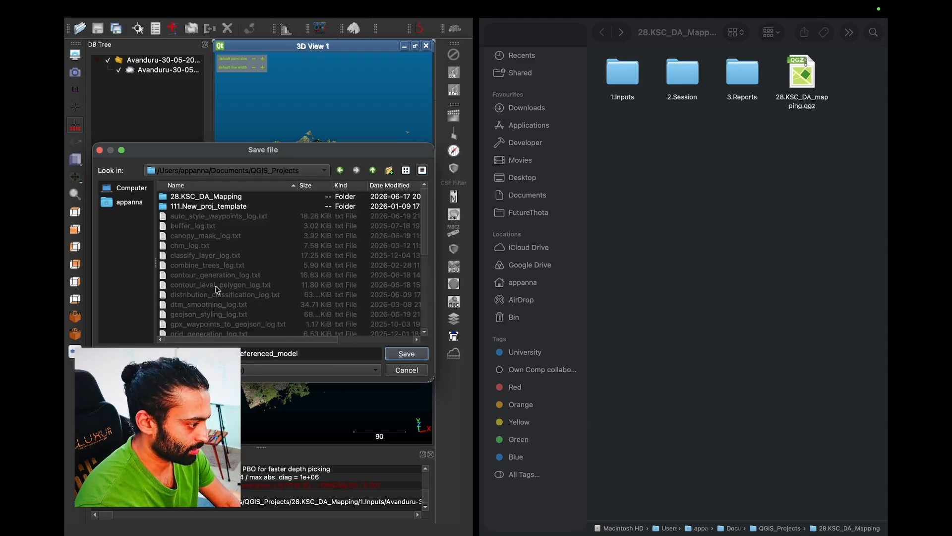
{"action": "double_click", "coordinate": [193, 195]}
- Replace the suggested file name with CloudCompare_KSC_DA and save the project as a .bin file
{"action": "left_click", "coordinate": [337, 354]}
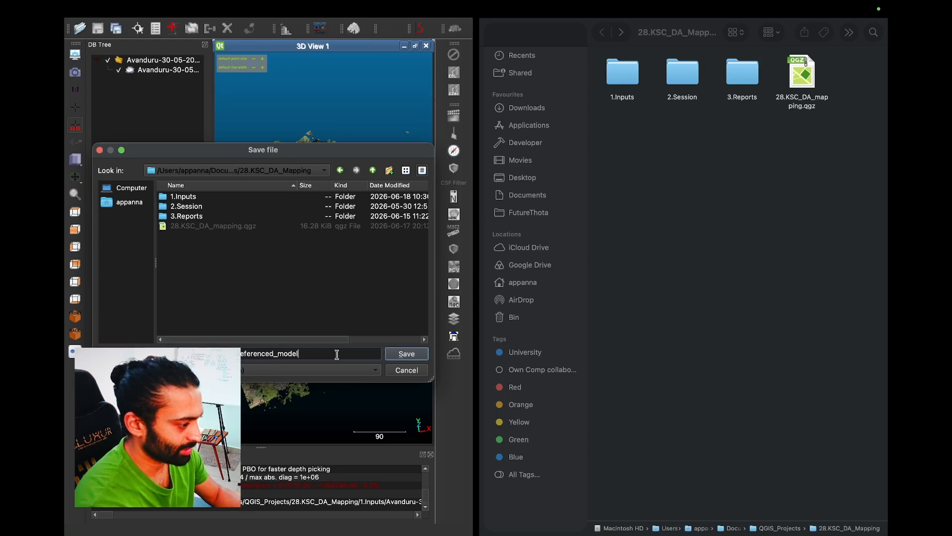
{"action": "key", "text": "super+a"}
{"action": "key", "text": "BackSpace"}
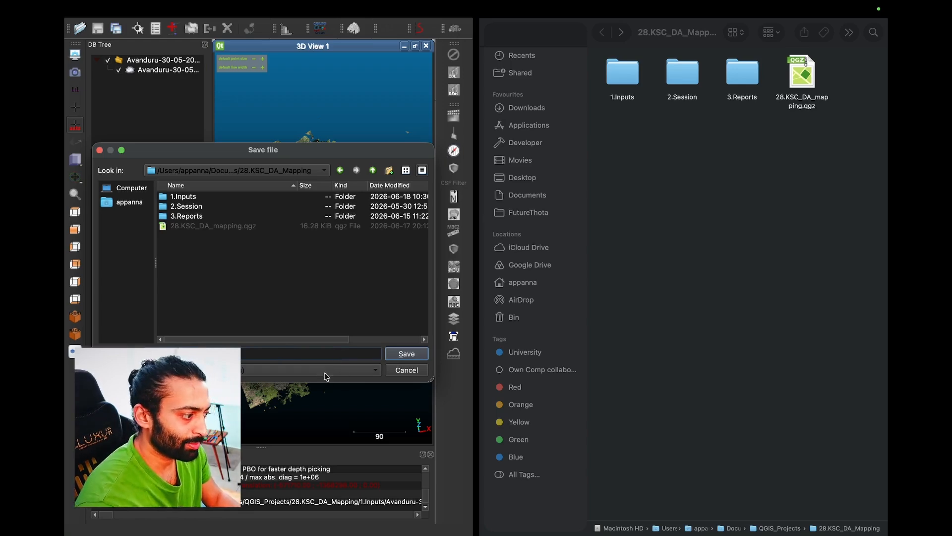
{"action": "left_click", "coordinate": [411, 356]}
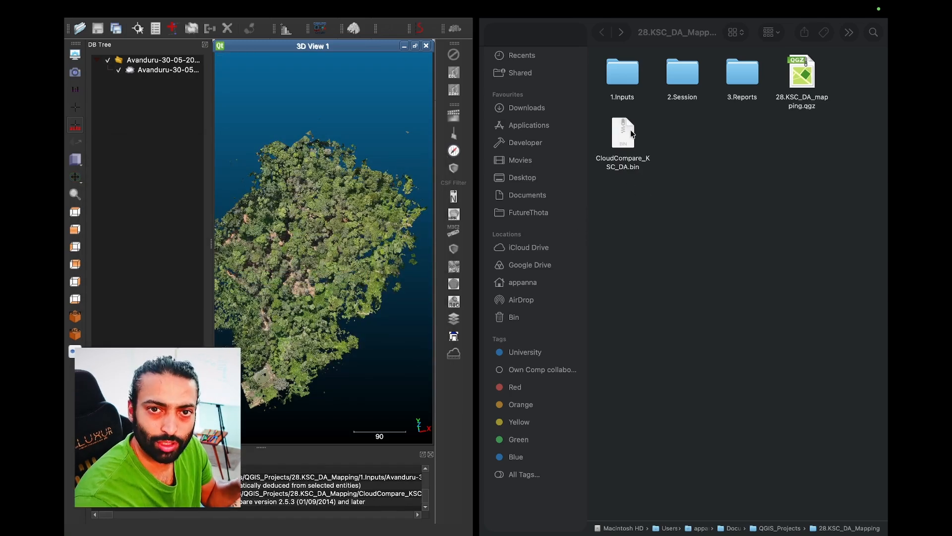
- Close CloudCompare and confirm quitting
{"action": "mouse_move", "coordinate": [73, 6]}
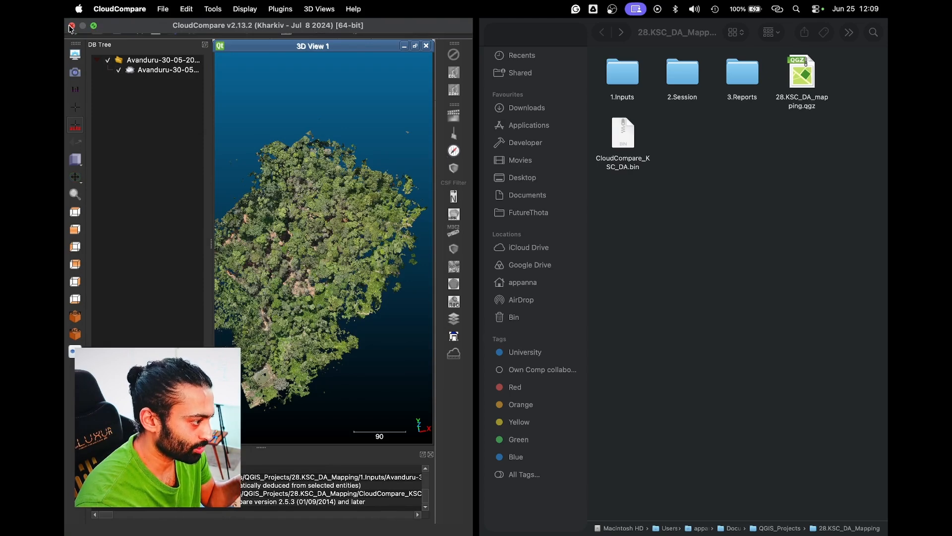
{"action": "left_click", "coordinate": [71, 26]}
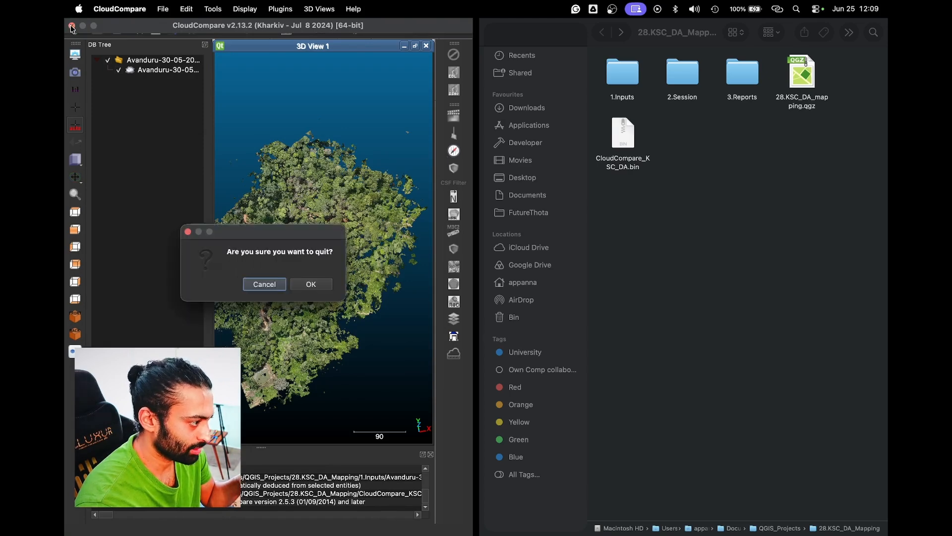
{"action": "left_click", "coordinate": [301, 284]}
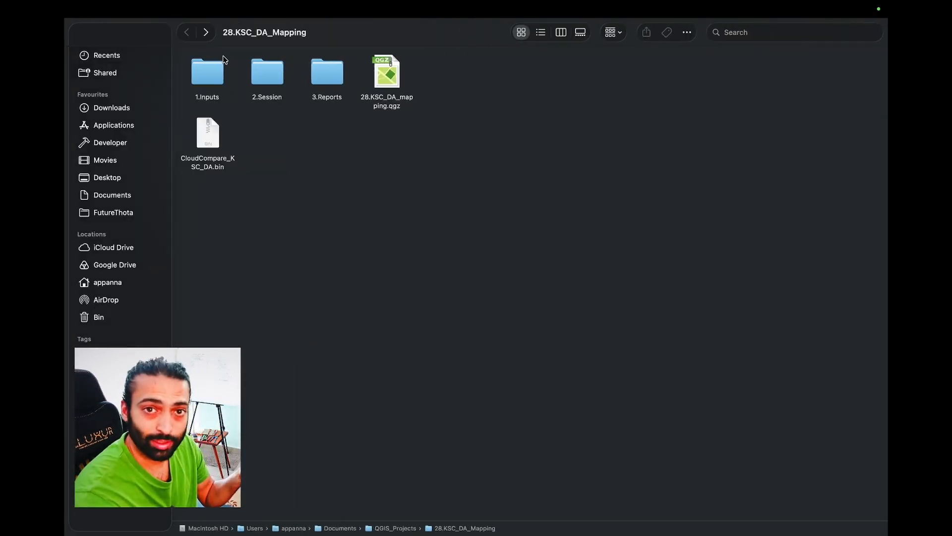
- Try to open CloudCompare_KSC_DA.bin directly from the project folder in Finder
{"action": "double_click", "coordinate": [207, 133]}
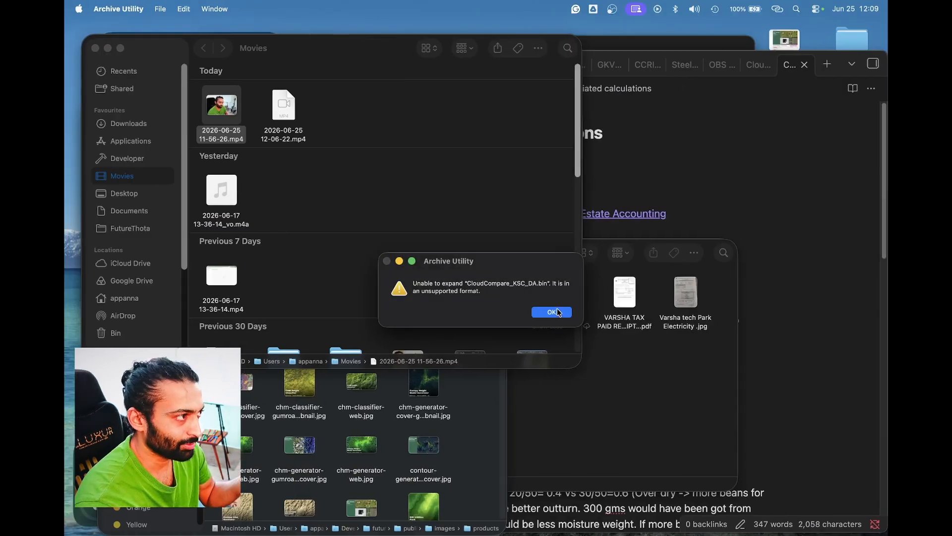
{"action": "left_click", "coordinate": [558, 312]}
- Relaunch CloudCompare through the system search
{"action": "key", "text": "super+space"}
{"action": "type", "text": "c"}
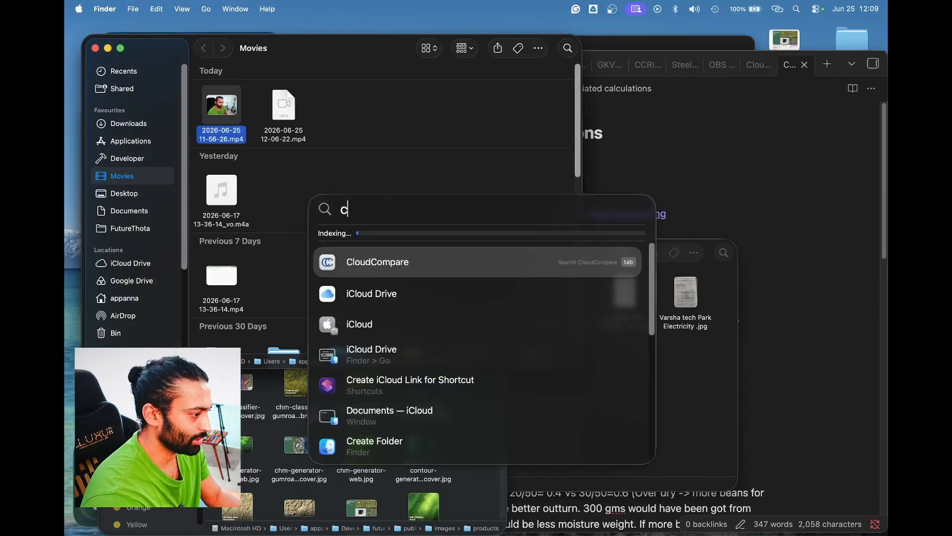
{"action": "type", "text": "l"}
{"action": "key", "text": "Return"}
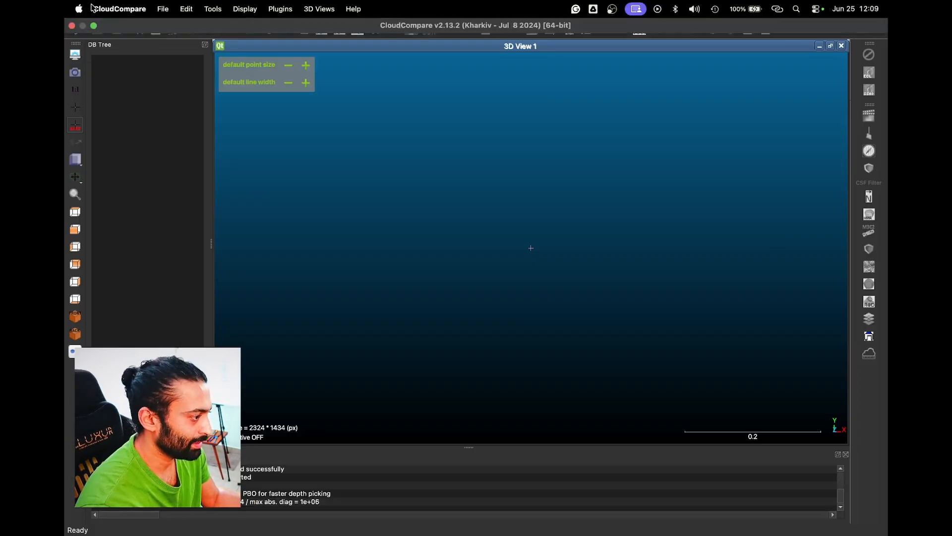
- Open CloudCompare_KSC_DA.bin from the Documents/QGIS_Projects/28.KSC_DA_Mapping folder
{"action": "left_click", "coordinate": [164, 8]}
{"action": "mouse_move", "coordinate": [179, 42]}
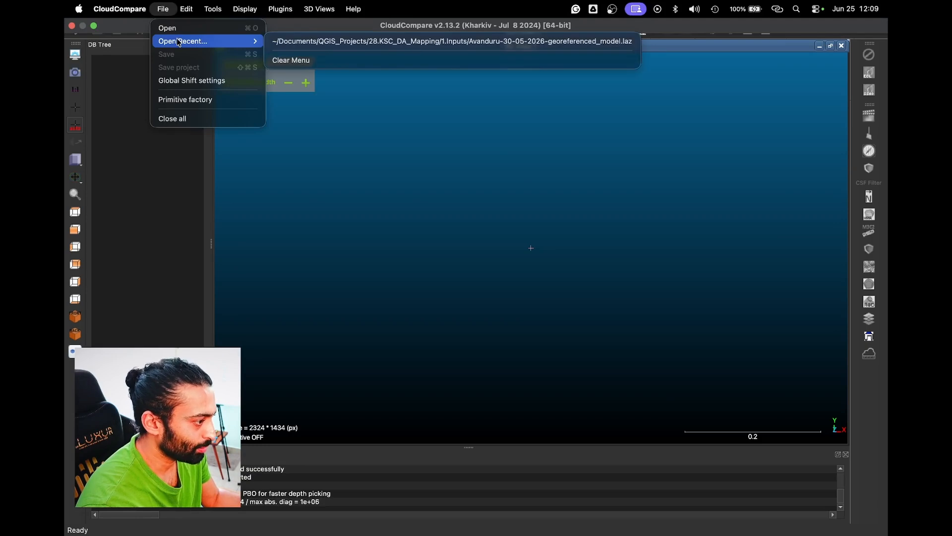
{"action": "left_click", "coordinate": [236, 35]}
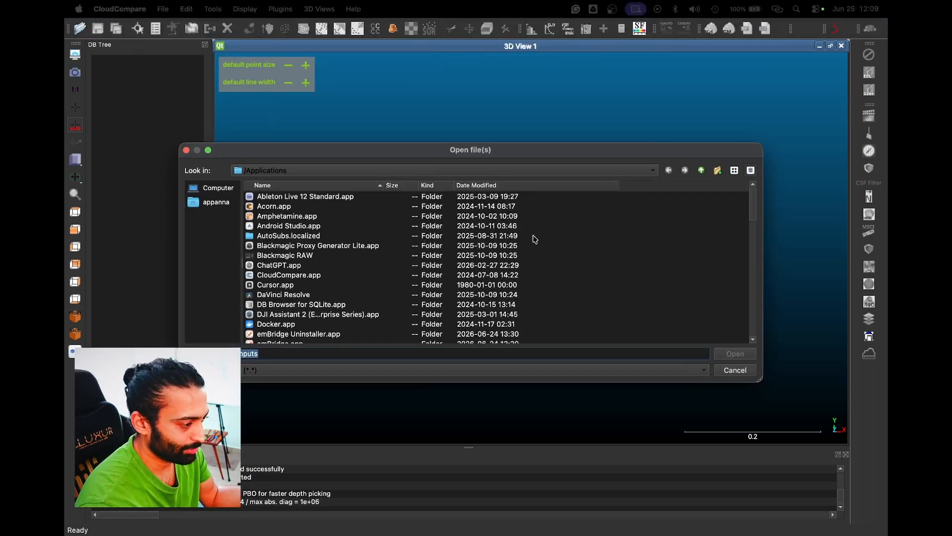
{"action": "left_click", "coordinate": [221, 203]}
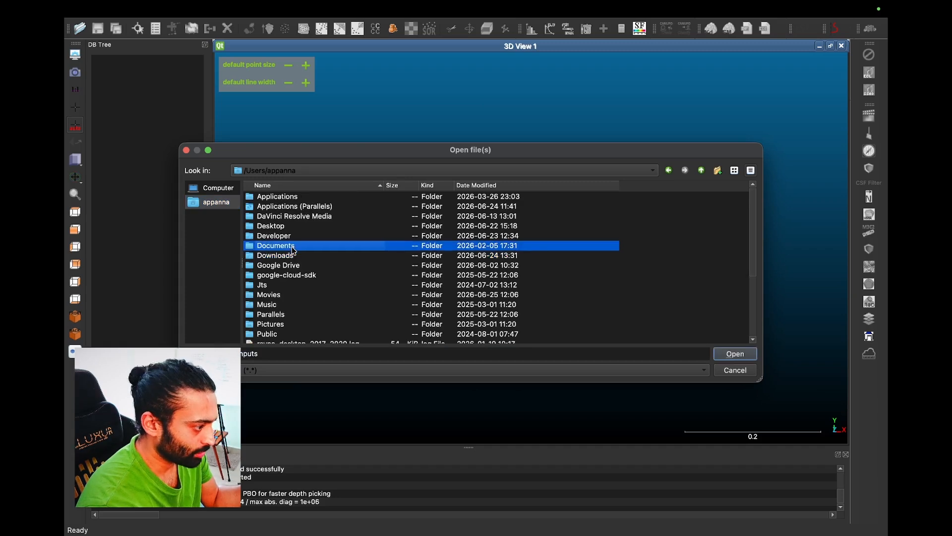
{"action": "double_click", "coordinate": [297, 250]}
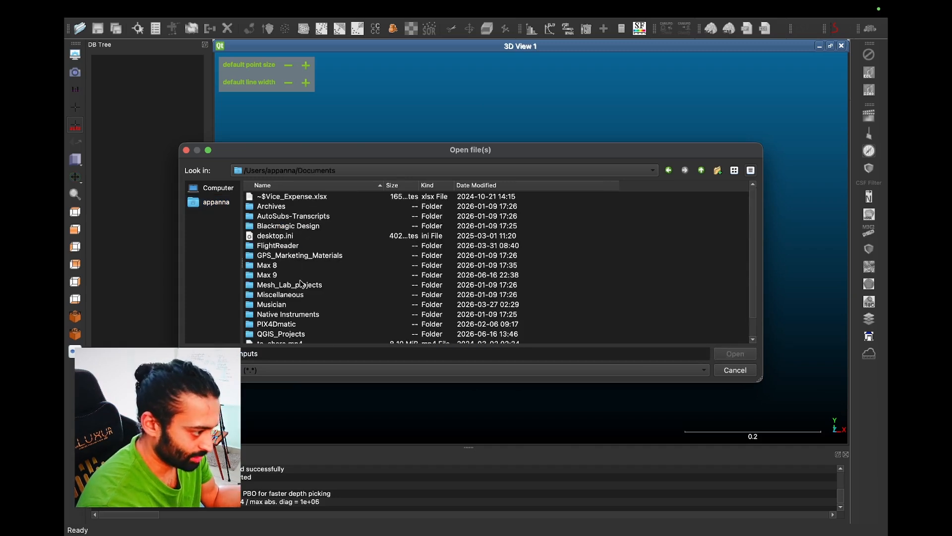
{"action": "double_click", "coordinate": [285, 334]}
{"action": "double_click", "coordinate": [289, 197]}
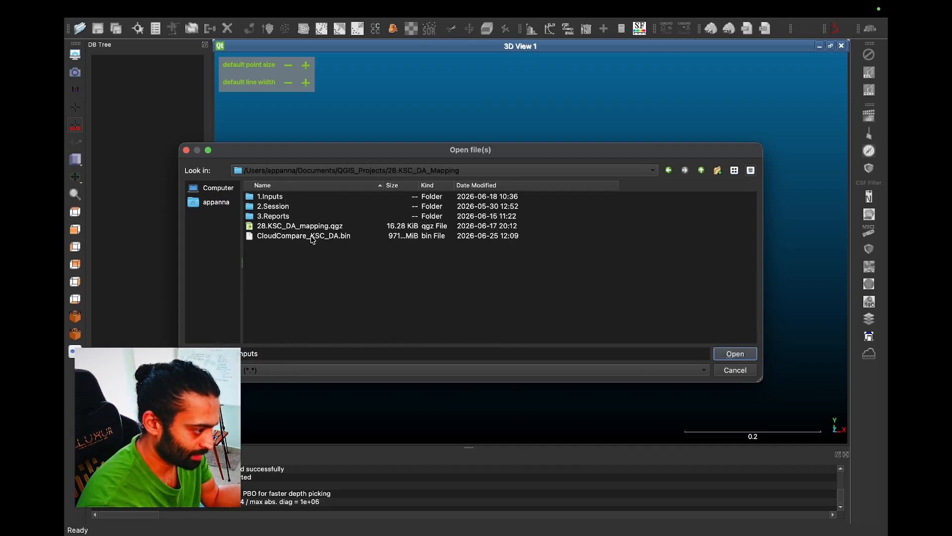
{"action": "left_click", "coordinate": [299, 237]}
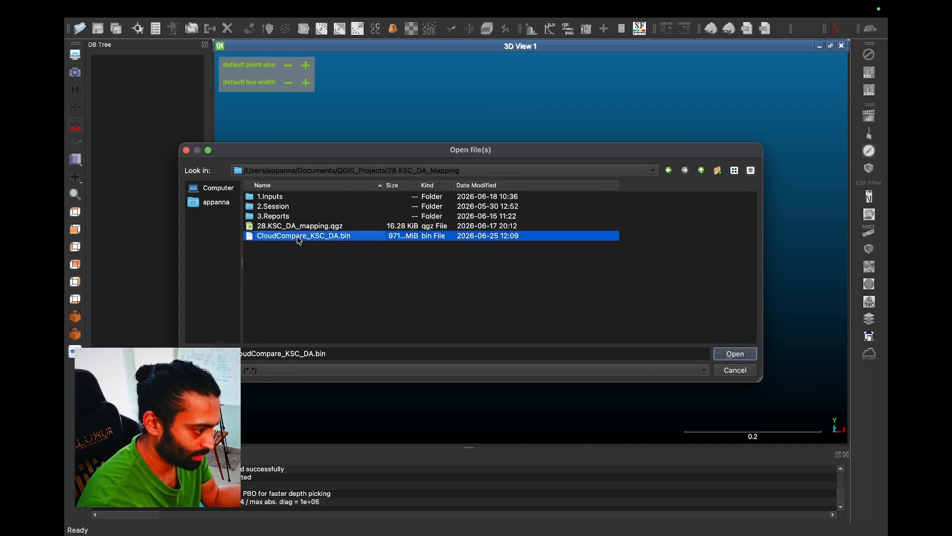
{"action": "left_click", "coordinate": [735, 355]}
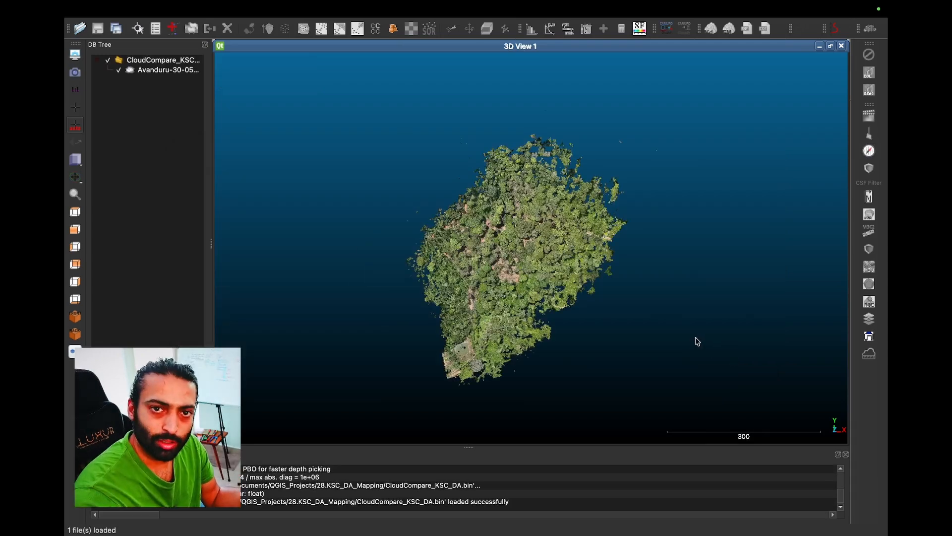
- Inspect the reopened forest point cloud from above and from the side to judge its coverage and terrain
{"action": "scroll", "coordinate": [697, 341], "scroll_direction": "up", "scroll_amount": 2}
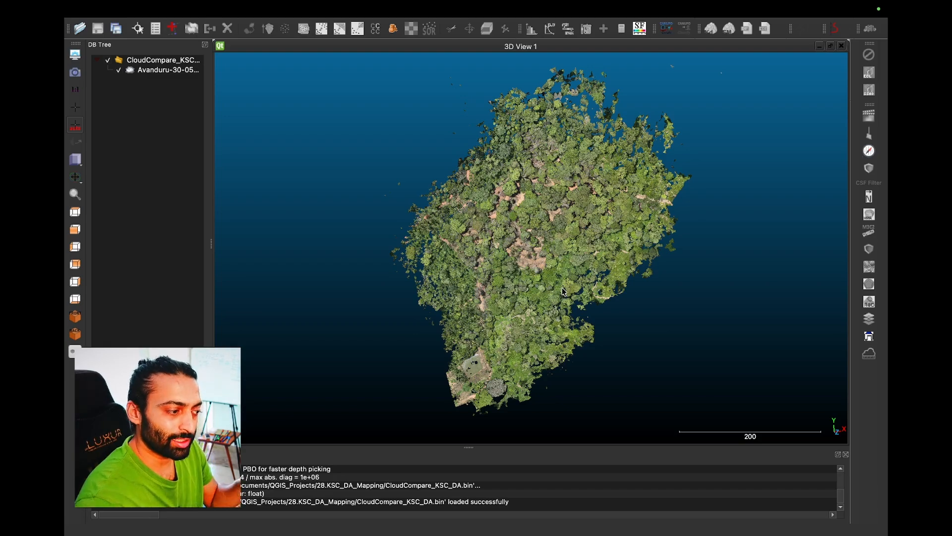
{"action": "left_click_drag", "start_coordinate": [563, 290], "coordinate": [600, 119]}
{"action": "left_click_drag", "start_coordinate": [649, 194], "coordinate": [576, 120]}
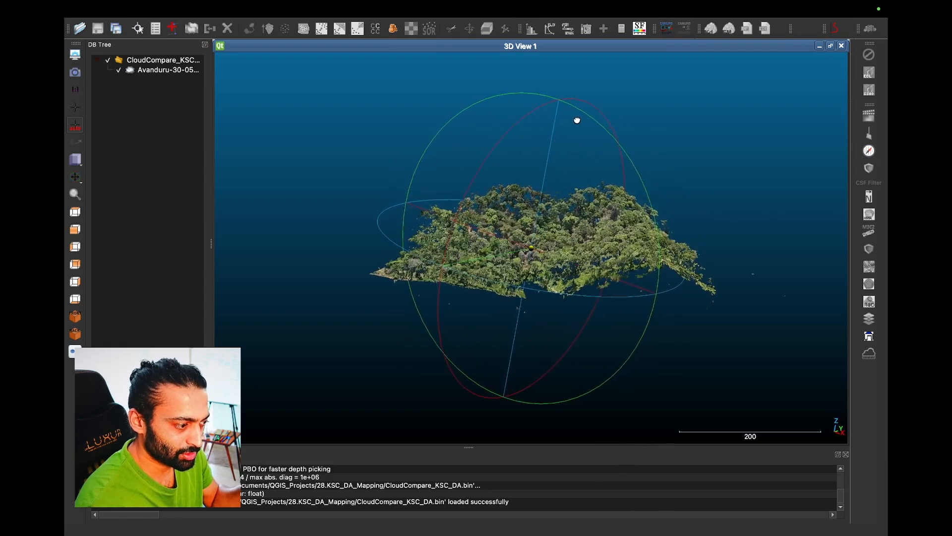
{"action": "left_click_drag", "start_coordinate": [650, 229], "coordinate": [617, 166]}
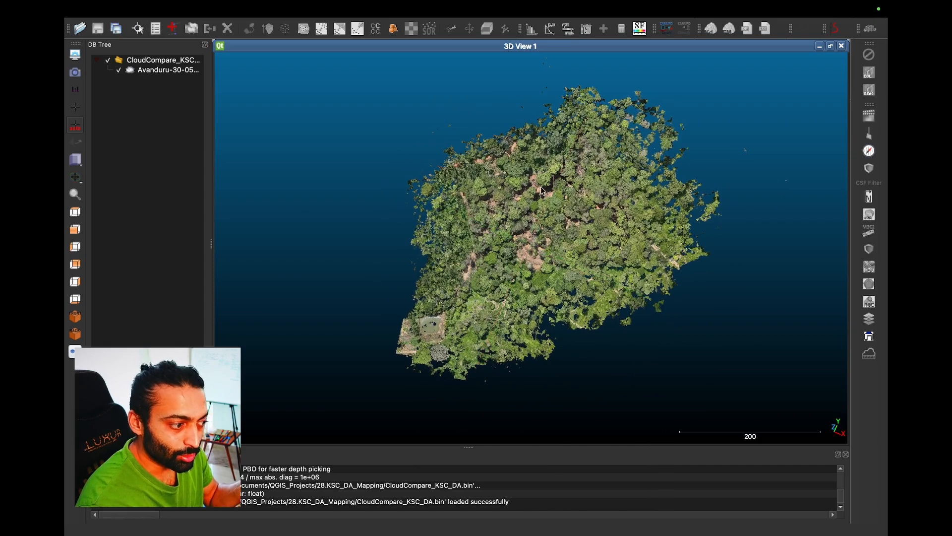
{"action": "right_click_drag", "start_coordinate": [542, 190], "coordinate": [514, 174]}
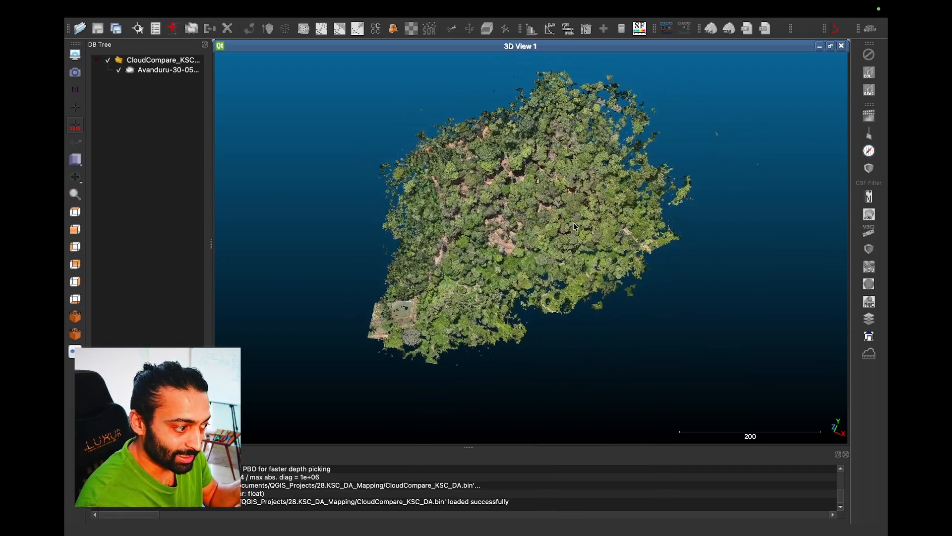
{"action": "left_click_drag", "start_coordinate": [573, 223], "coordinate": [590, 251]}
{"action": "right_click_drag", "start_coordinate": [532, 239], "coordinate": [623, 232]}
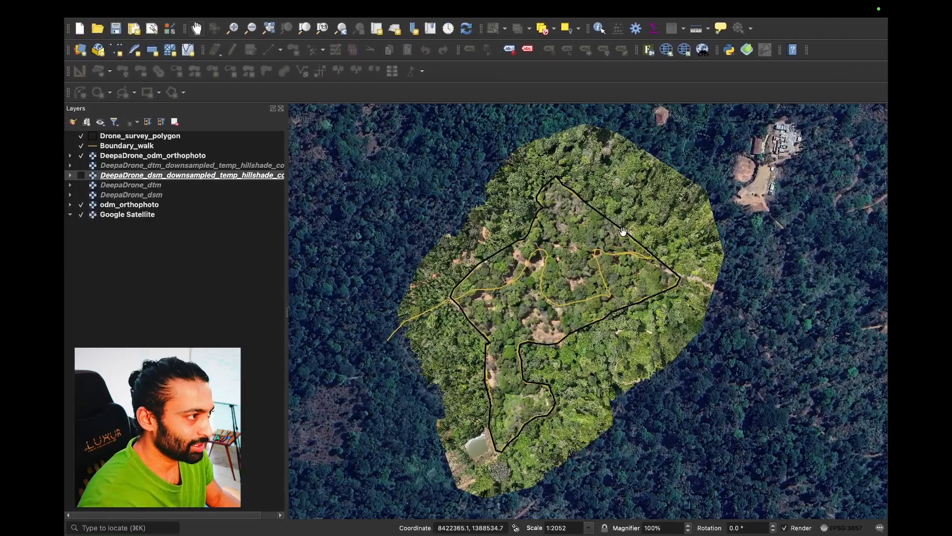
- Switch to QGIS and examine the survey boundary and the pond near its southern tip on the drone orthophoto
{"action": "left_click_drag", "start_coordinate": [615, 412], "coordinate": [620, 302]}
{"action": "scroll", "coordinate": [533, 316], "scroll_direction": "up", "scroll_amount": 2}
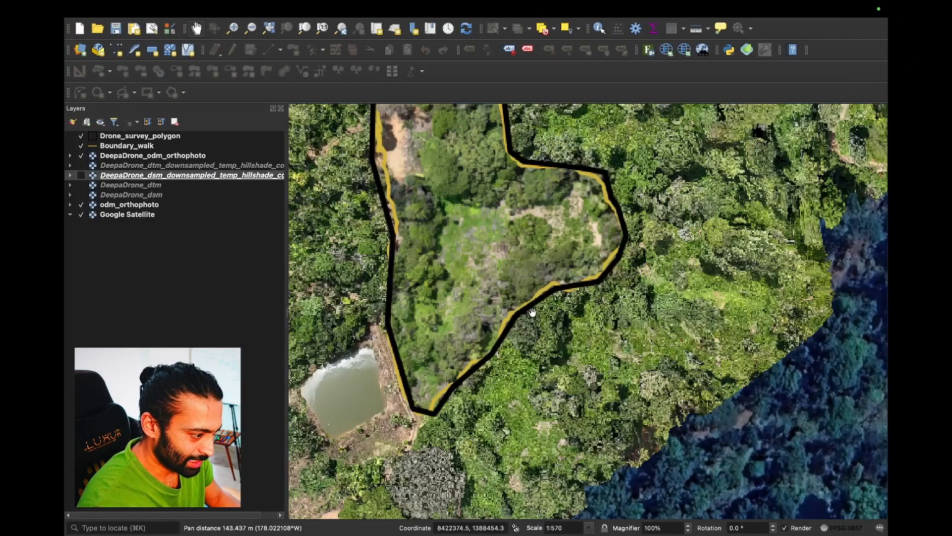
{"action": "scroll", "coordinate": [425, 381], "scroll_direction": "down", "scroll_amount": 2}
{"action": "left_click_drag", "start_coordinate": [426, 382], "coordinate": [568, 383]}
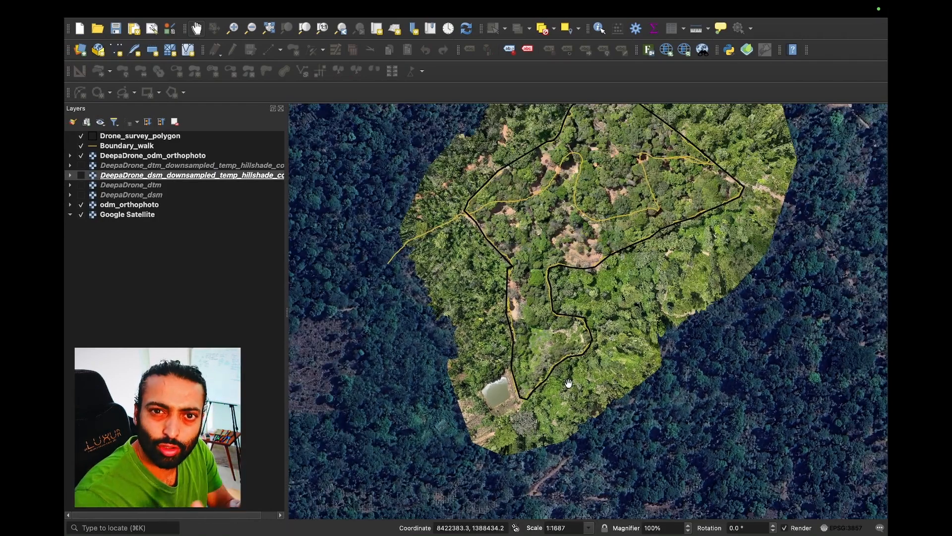
{"action": "left_click_drag", "start_coordinate": [569, 383], "coordinate": [524, 443]}
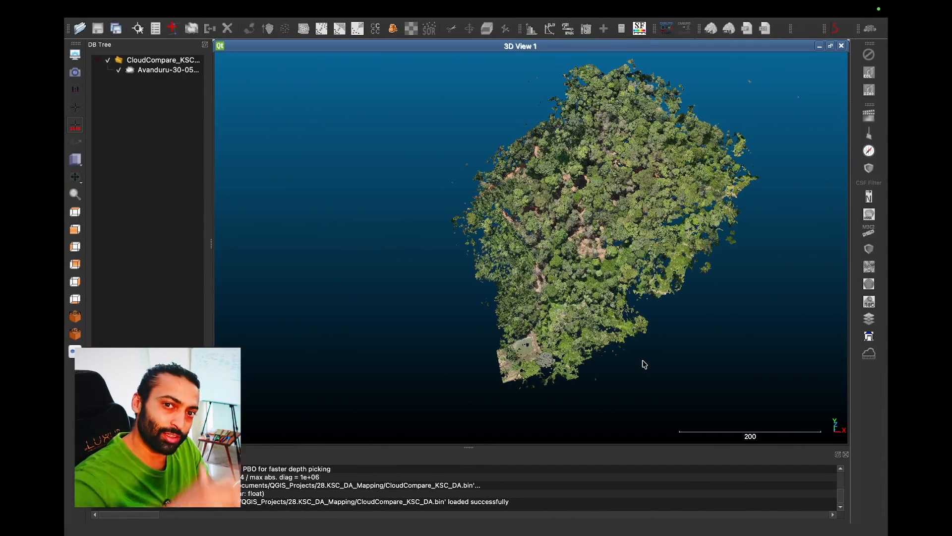
- Return to CloudCompare and examine the point cloud's tree cover and bare-ground clearings from close up and at low angles
{"action": "left_click_drag", "start_coordinate": [682, 271], "coordinate": [733, 257]}
{"action": "scroll", "coordinate": [685, 240], "scroll_direction": "up", "scroll_amount": 2}
{"action": "scroll", "coordinate": [684, 240], "scroll_direction": "up", "scroll_amount": 5}
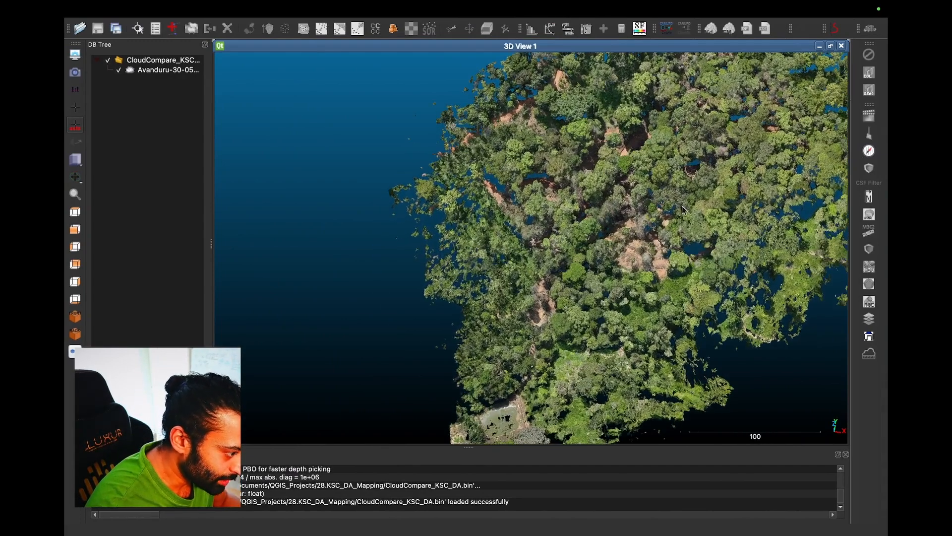
{"action": "right_click_drag", "start_coordinate": [684, 210], "coordinate": [540, 258]}
{"action": "left_click_drag", "start_coordinate": [585, 280], "coordinate": [633, 248]}
{"action": "left_click_drag", "start_coordinate": [643, 208], "coordinate": [619, 256]}
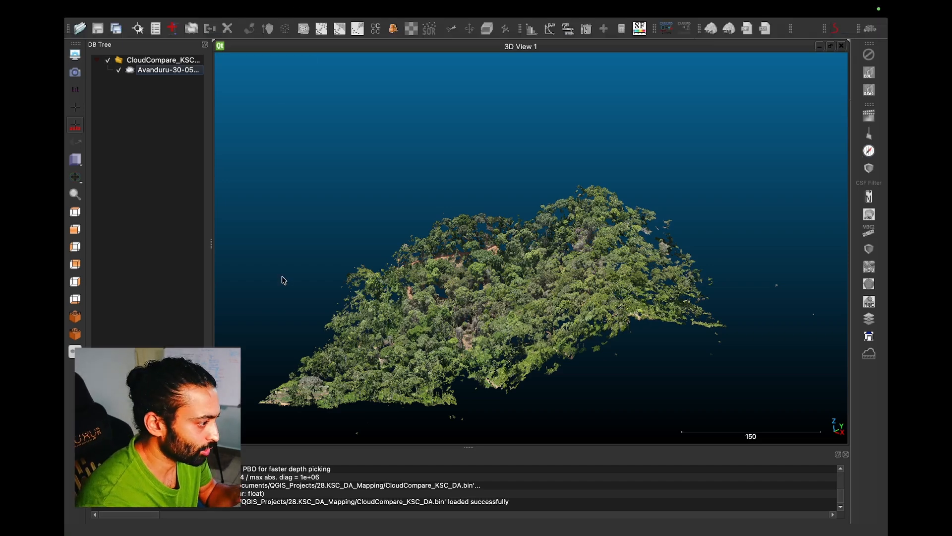
- Run the CSF ground filter on the Avanduru point cloud with the Steep slope scene, cloth resolution 2.000, 500 iterations and classification threshold 0.500
{"action": "left_click", "coordinate": [170, 61]}
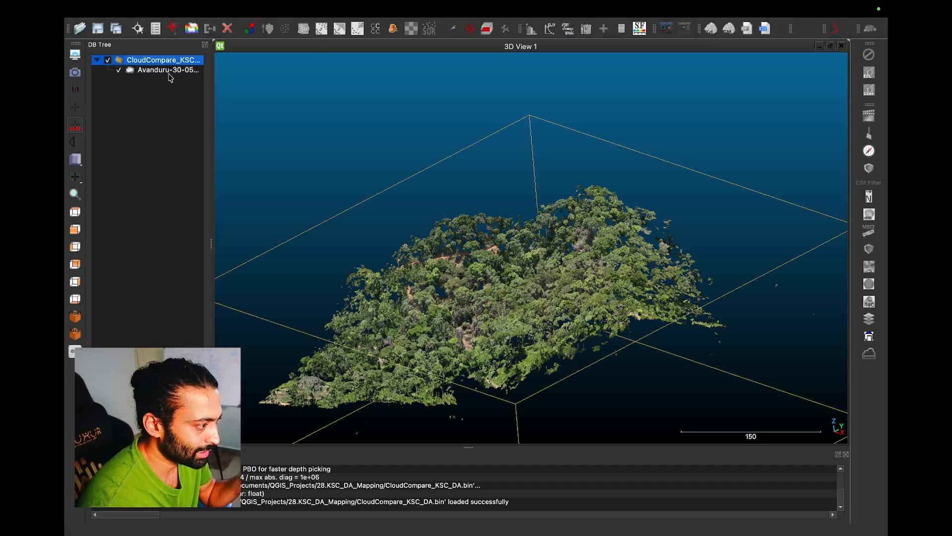
{"action": "left_click", "coordinate": [170, 71]}
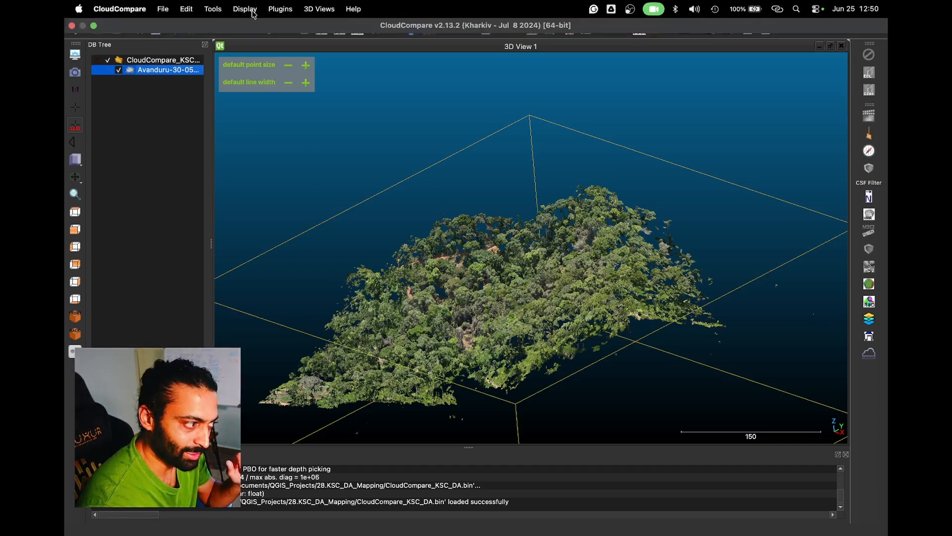
{"action": "left_click", "coordinate": [289, 10]}
{"action": "left_click", "coordinate": [285, 93]}
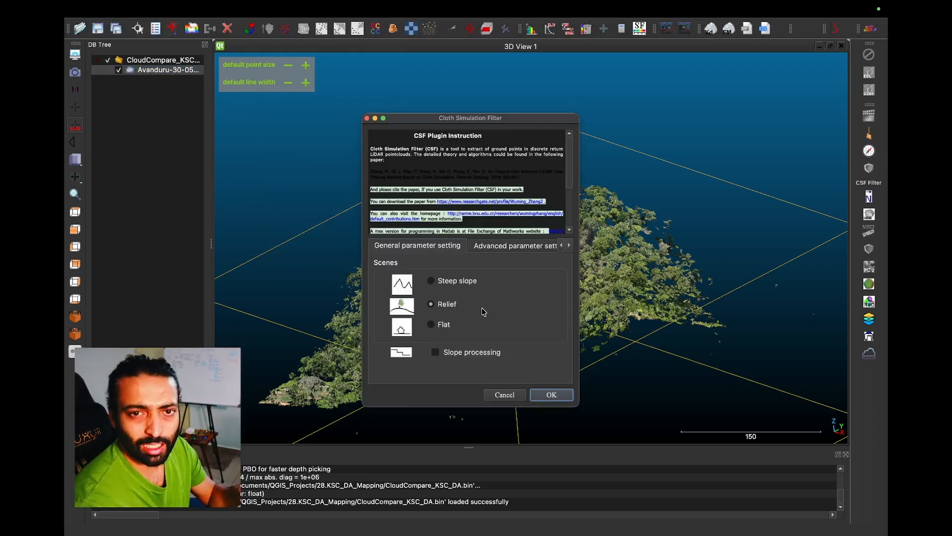
{"action": "left_click", "coordinate": [430, 282]}
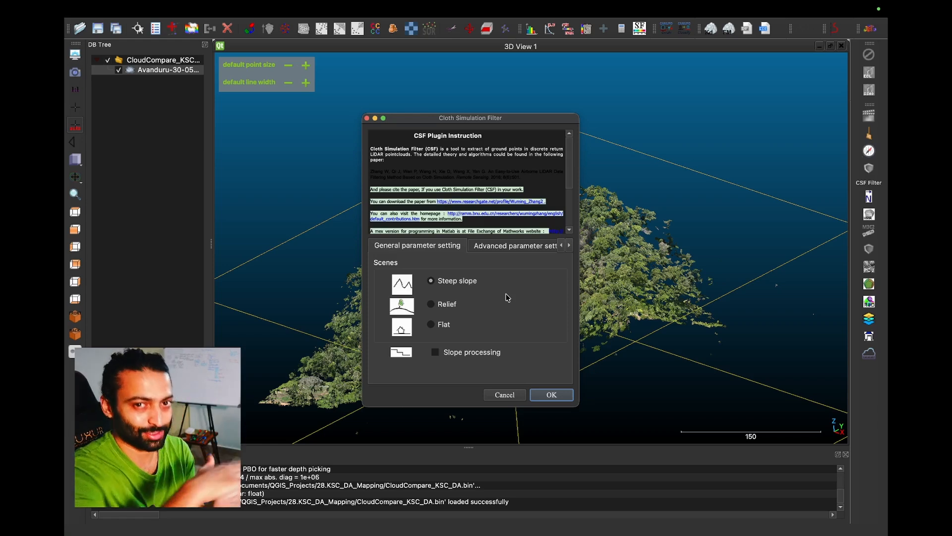
{"action": "left_click", "coordinate": [509, 246]}
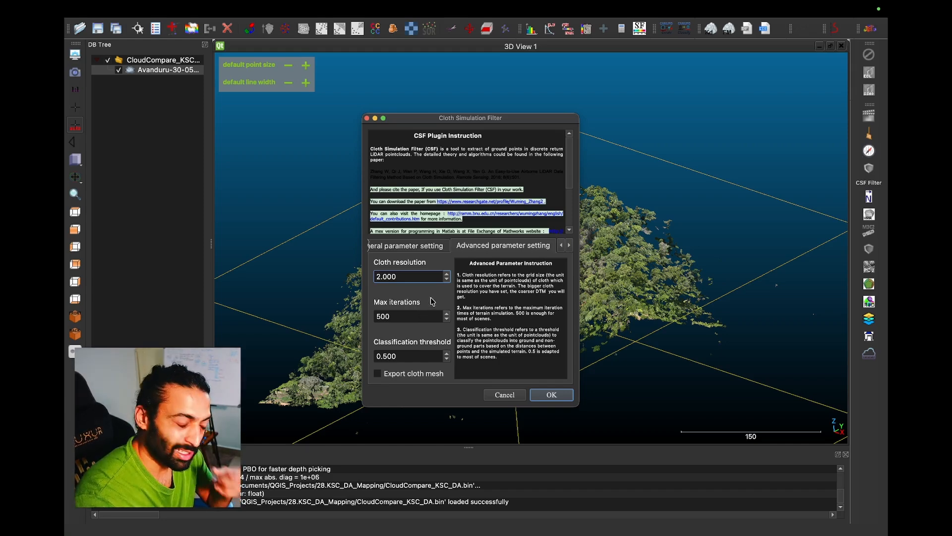
{"action": "left_click", "coordinate": [546, 395]}
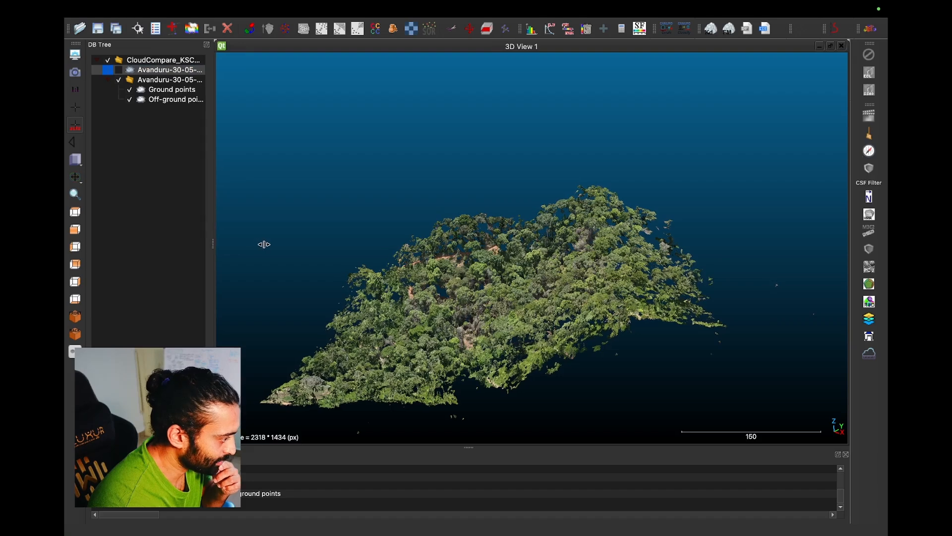
- Widen the DB Tree to show full layer names, hide the Off-ground points and view the ground points side-on
{"action": "left_click_drag", "start_coordinate": [264, 244], "coordinate": [267, 243]}
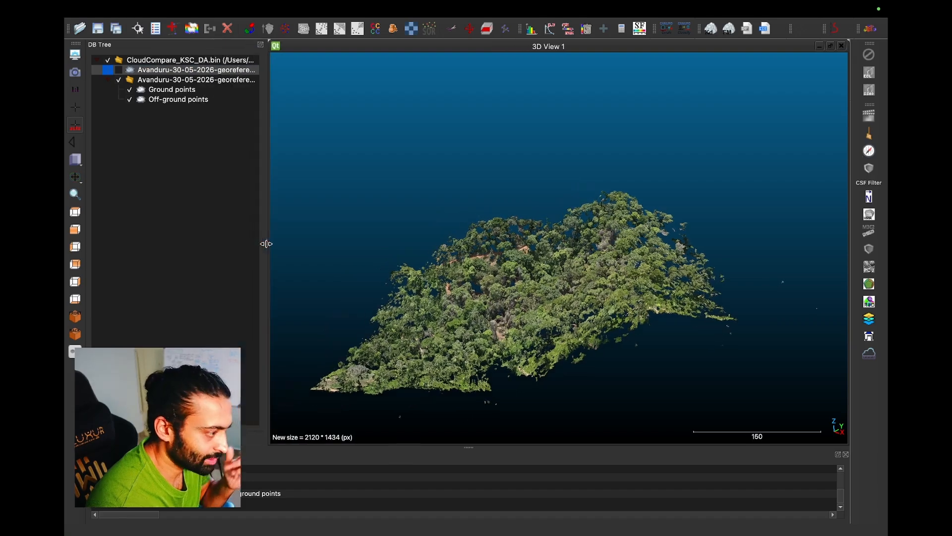
{"action": "left_click", "coordinate": [128, 99]}
{"action": "left_click", "coordinate": [612, 311]}
{"action": "left_click_drag", "start_coordinate": [612, 311], "coordinate": [729, 225]}
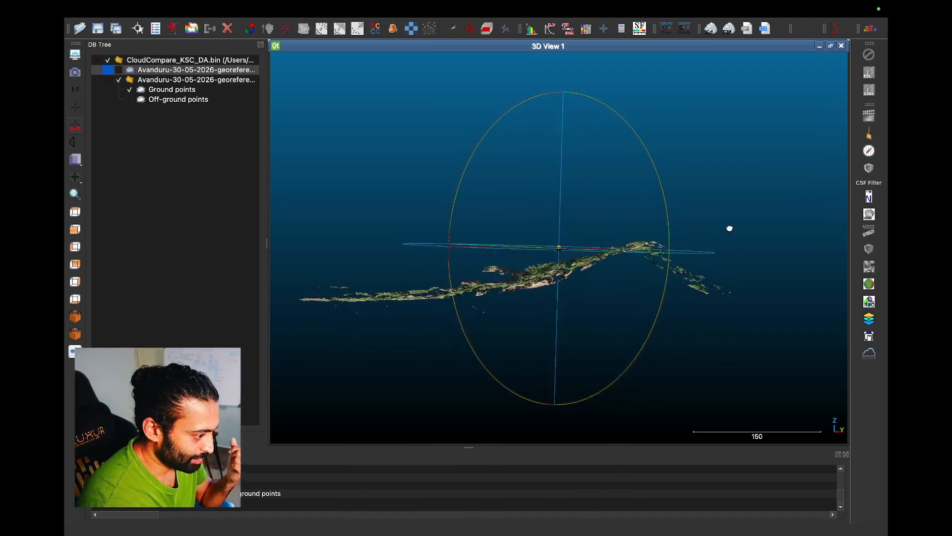
- Show the Off-ground points again and compare the tree canopy with the ground beneath it in a close side view
{"action": "left_click", "coordinate": [129, 101]}
{"action": "left_click", "coordinate": [129, 101]}
{"action": "left_click", "coordinate": [129, 101]}
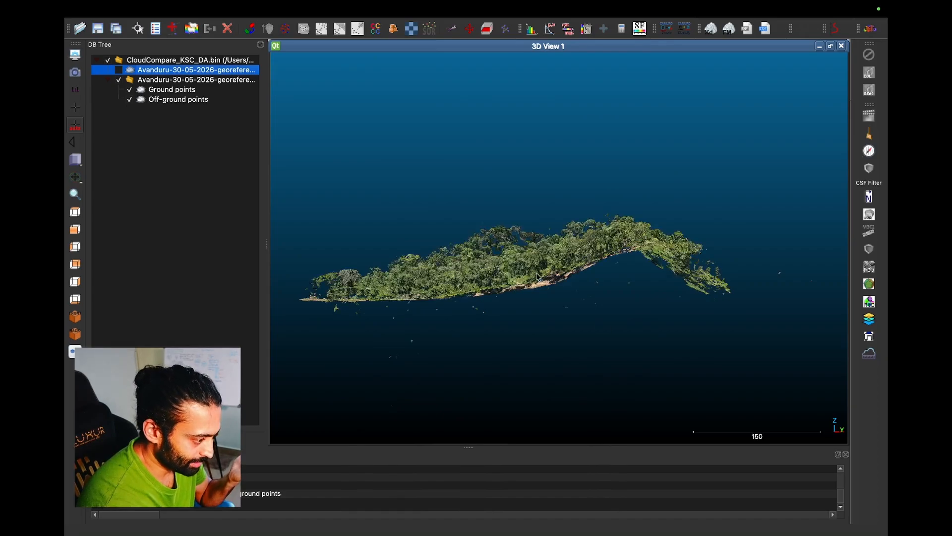
{"action": "scroll", "coordinate": [627, 275], "scroll_direction": "up", "scroll_amount": 10}
{"action": "left_click_drag", "start_coordinate": [627, 275], "coordinate": [456, 298]}
- Hide the Off-ground points and examine the extracted ground close up for gaps and leftover vegetation
{"action": "left_click", "coordinate": [130, 99]}
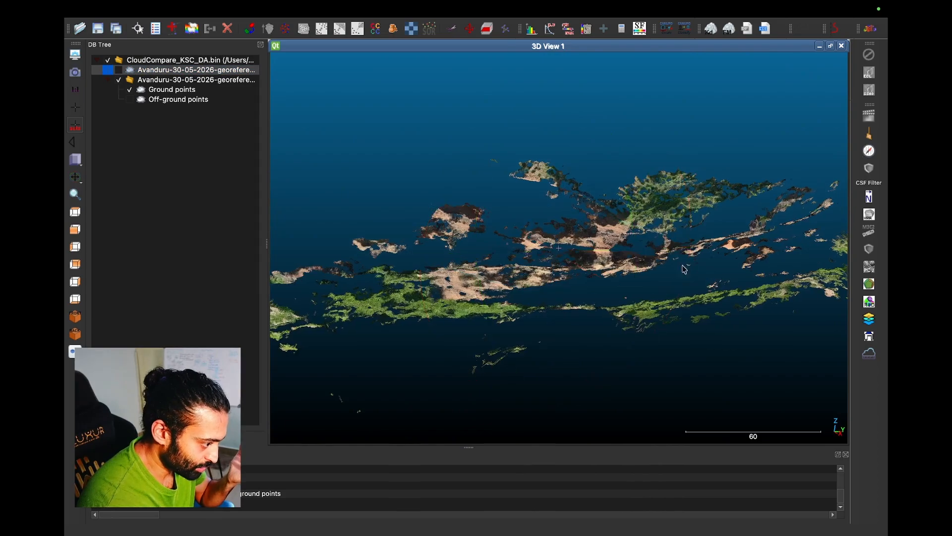
{"action": "left_click_drag", "start_coordinate": [734, 293], "coordinate": [557, 301]}
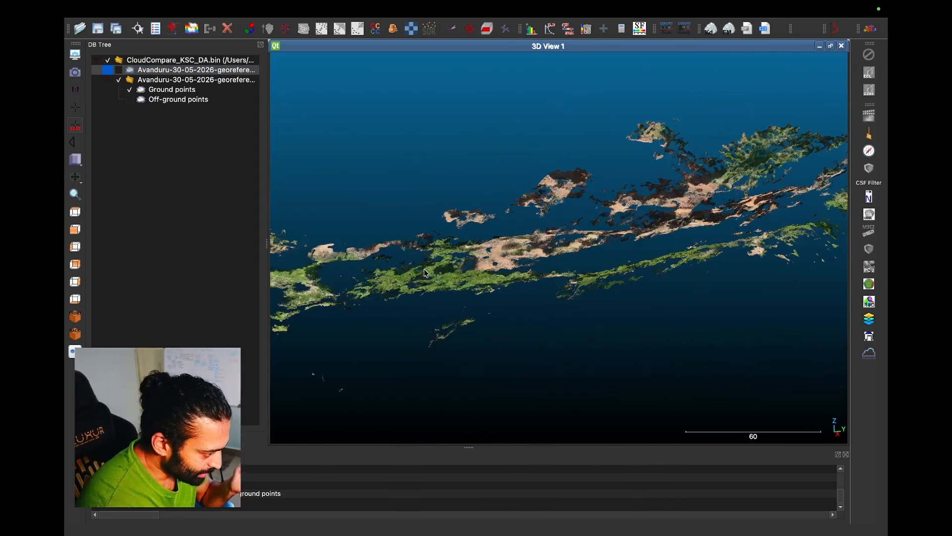
{"action": "scroll", "coordinate": [430, 329], "scroll_direction": "up", "scroll_amount": 9}
{"action": "left_click_drag", "start_coordinate": [430, 333], "coordinate": [361, 281]}
{"action": "scroll", "coordinate": [409, 288], "scroll_direction": "down", "scroll_amount": 3}
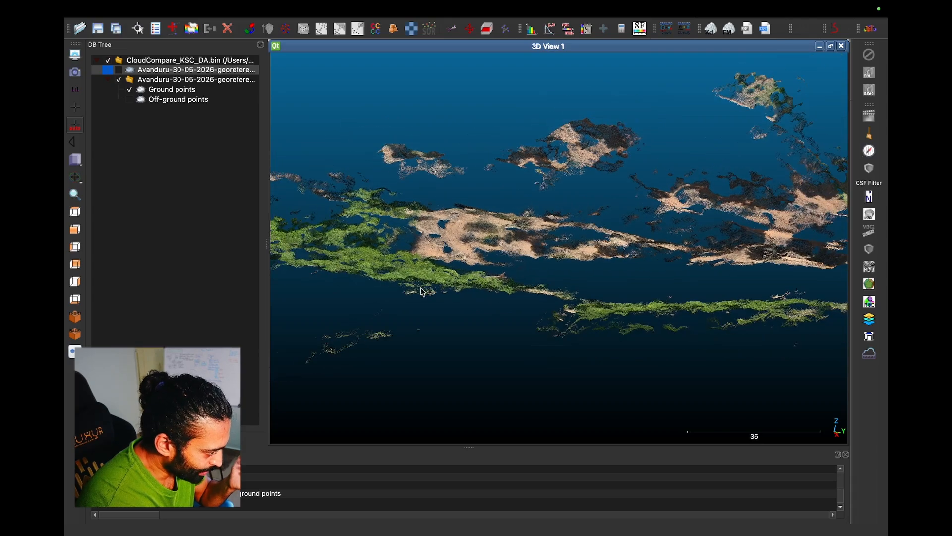
{"action": "left_click_drag", "start_coordinate": [423, 283], "coordinate": [720, 224]}
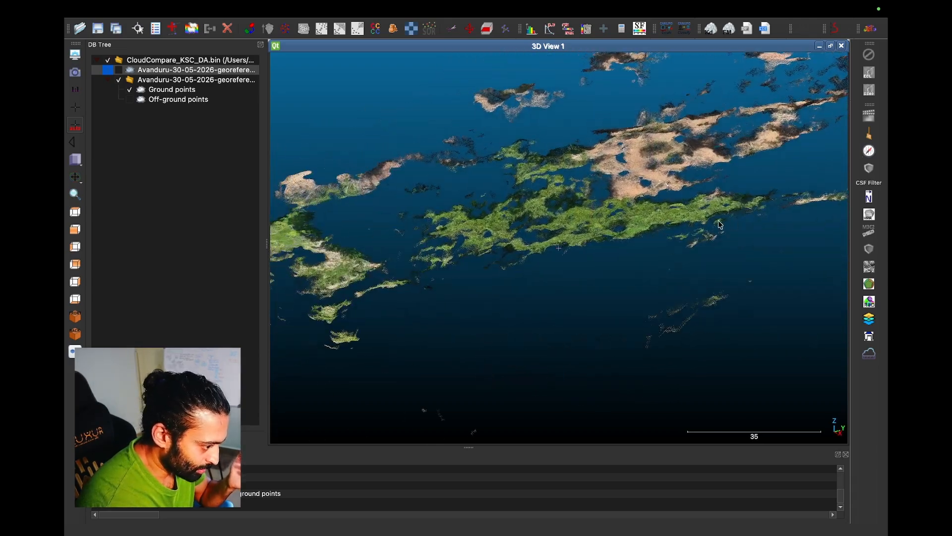
- Switch the Off-ground points on and off to check how the canopy relates to the stray points below the ground surface
{"action": "left_click", "coordinate": [131, 101]}
{"action": "scroll", "coordinate": [612, 235], "scroll_direction": "up", "scroll_amount": 5}
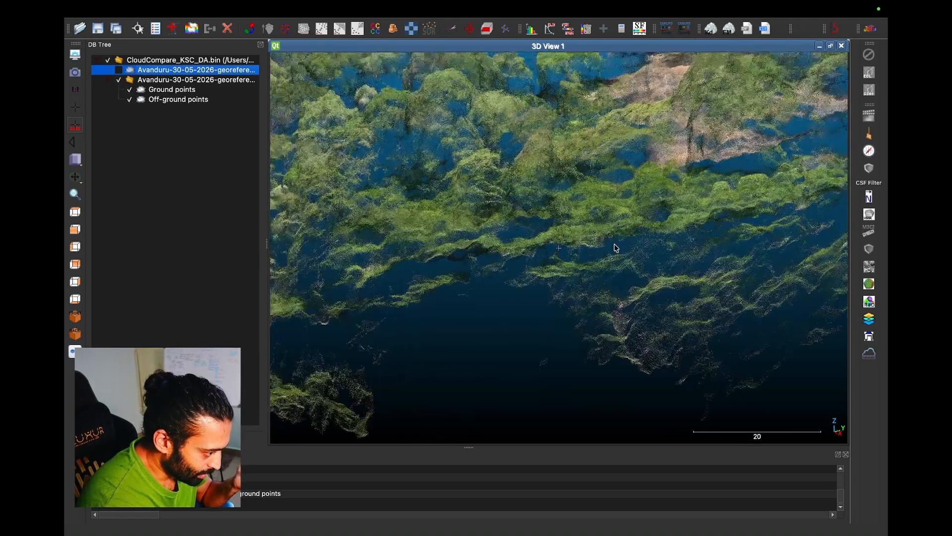
{"action": "left_click", "coordinate": [129, 100]}
{"action": "left_click_drag", "start_coordinate": [661, 245], "coordinate": [481, 208]}
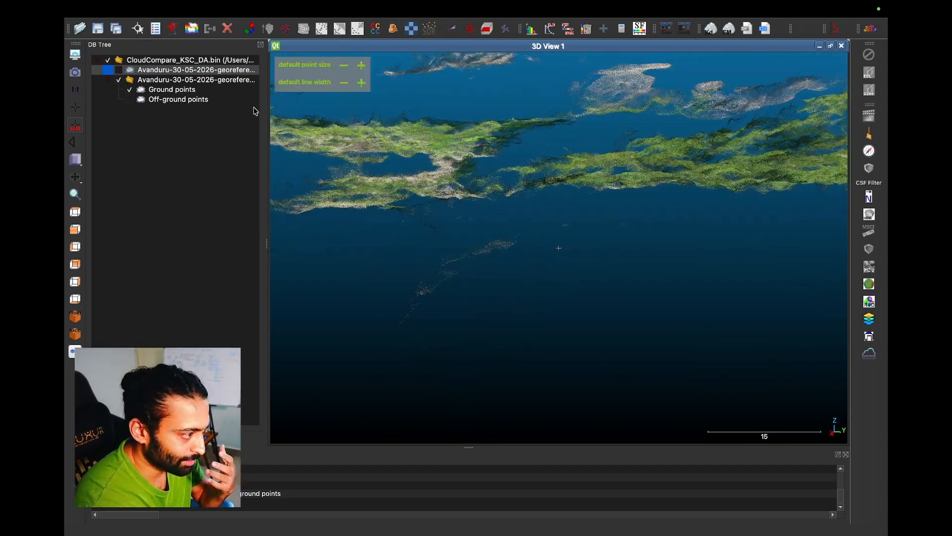
{"action": "left_click", "coordinate": [129, 100]}
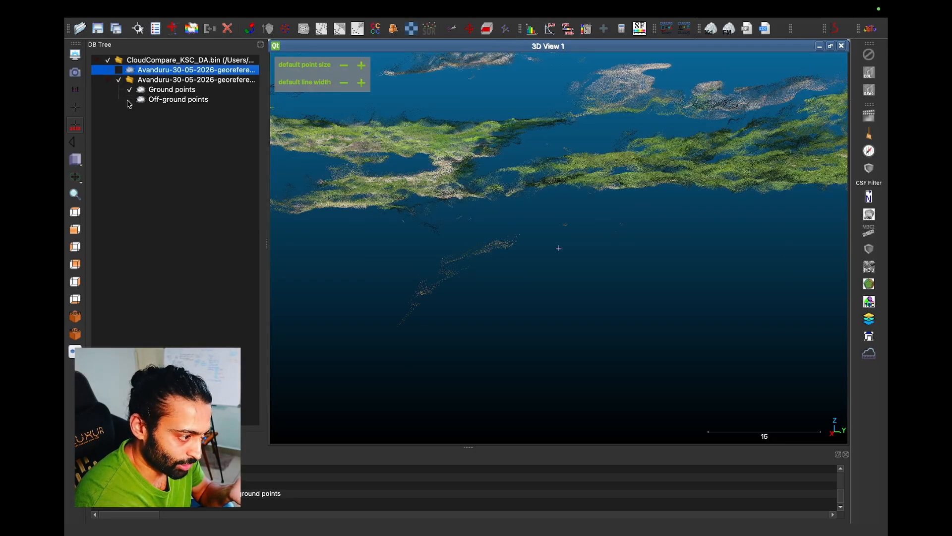
{"action": "left_click_drag", "start_coordinate": [646, 208], "coordinate": [656, 85]}
{"action": "left_click_drag", "start_coordinate": [665, 199], "coordinate": [652, 132]}
{"action": "left_click", "coordinate": [130, 100]}
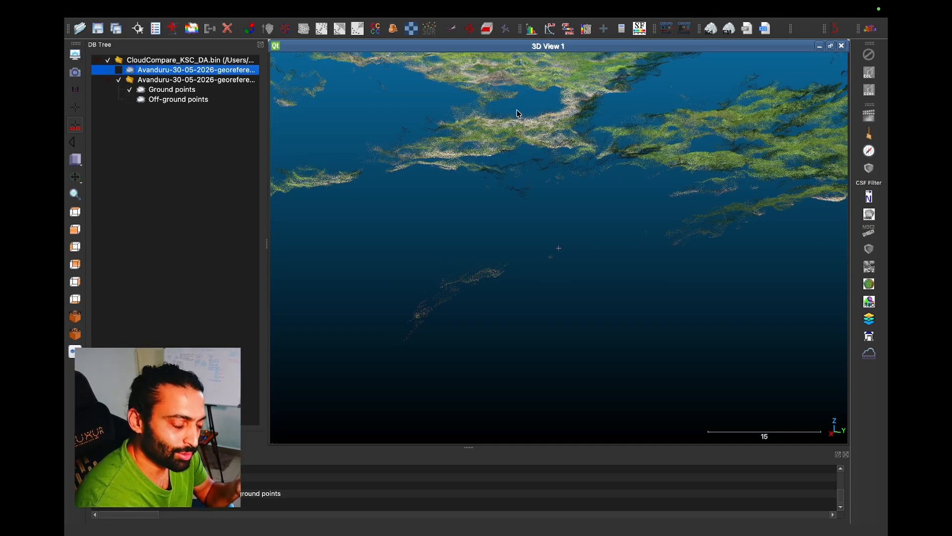
- Review the wider extent of the isolated ground points with the canopy hidden
{"action": "left_click_drag", "start_coordinate": [568, 251], "coordinate": [678, 272]}
{"action": "scroll", "coordinate": [651, 217], "scroll_direction": "down", "scroll_amount": 4}
{"action": "scroll", "coordinate": [714, 231], "scroll_direction": "down", "scroll_amount": 3}
{"action": "left_click", "coordinate": [714, 231]}
{"action": "scroll", "coordinate": [714, 232], "scroll_direction": "down", "scroll_amount": 2}
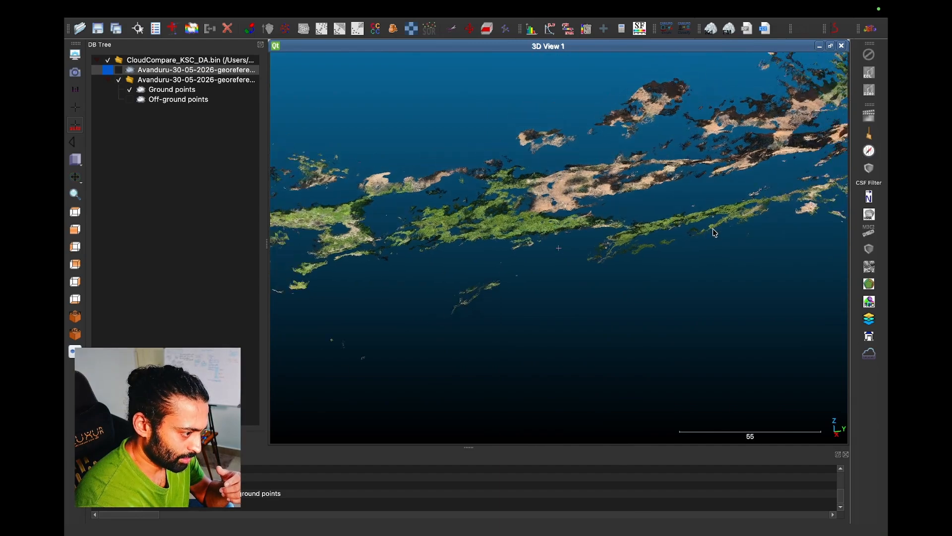
- Examine the slope profile and scattered patches of the isolated ground points from several oblique side angles
{"action": "scroll", "coordinate": [714, 231], "scroll_direction": "down", "scroll_amount": 2}
{"action": "left_click_drag", "start_coordinate": [714, 232], "coordinate": [612, 198]}
{"action": "left_click_drag", "start_coordinate": [763, 279], "coordinate": [545, 270]}
{"action": "left_click_drag", "start_coordinate": [714, 299], "coordinate": [685, 273]}
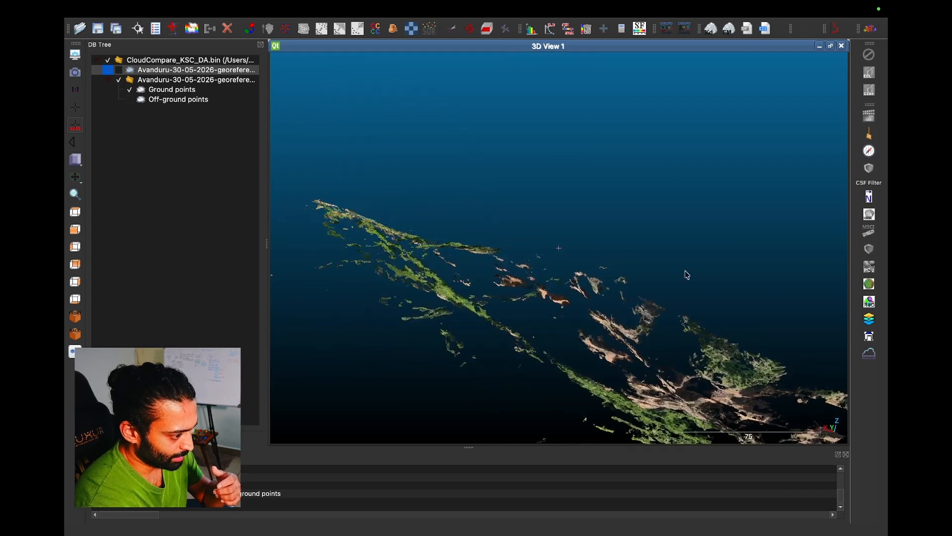
{"action": "right_click_drag", "start_coordinate": [604, 342], "coordinate": [620, 286]}
{"action": "scroll", "coordinate": [619, 285], "scroll_direction": "down", "scroll_amount": 2}
{"action": "left_click_drag", "start_coordinate": [619, 286], "coordinate": [683, 222]}
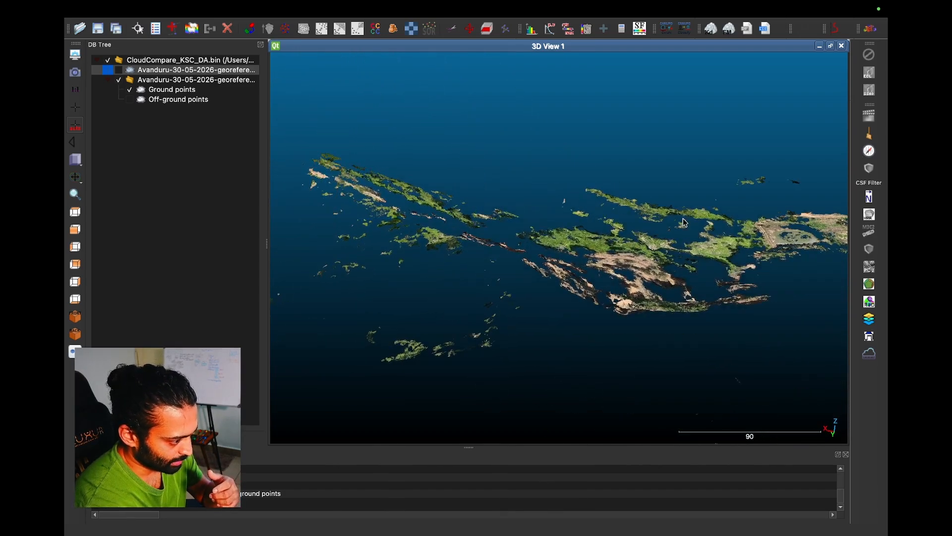
{"action": "left_click_drag", "start_coordinate": [666, 263], "coordinate": [595, 208]}
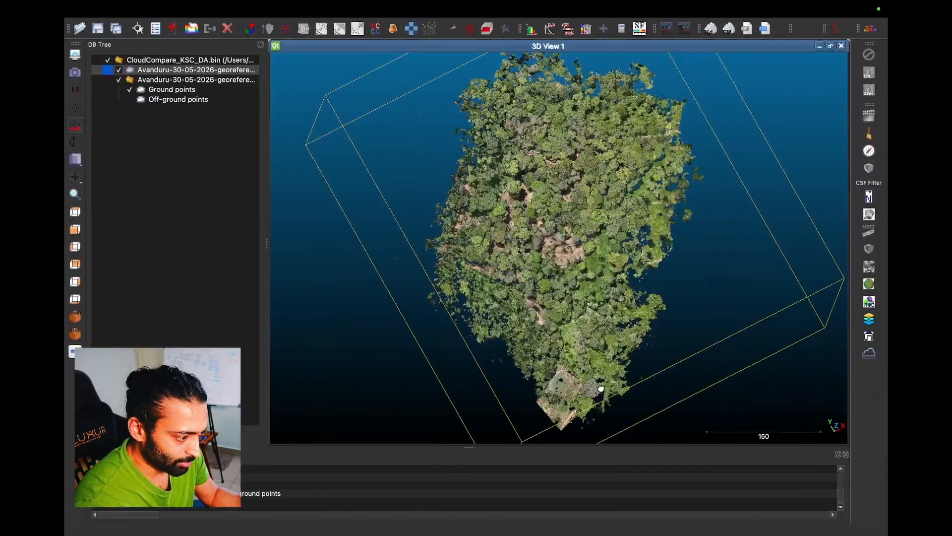
- Inspect the original unclassified cloud from above, checking how densely the tree canopy covers the terrain
{"action": "left_click_drag", "start_coordinate": [583, 395], "coordinate": [628, 173]}
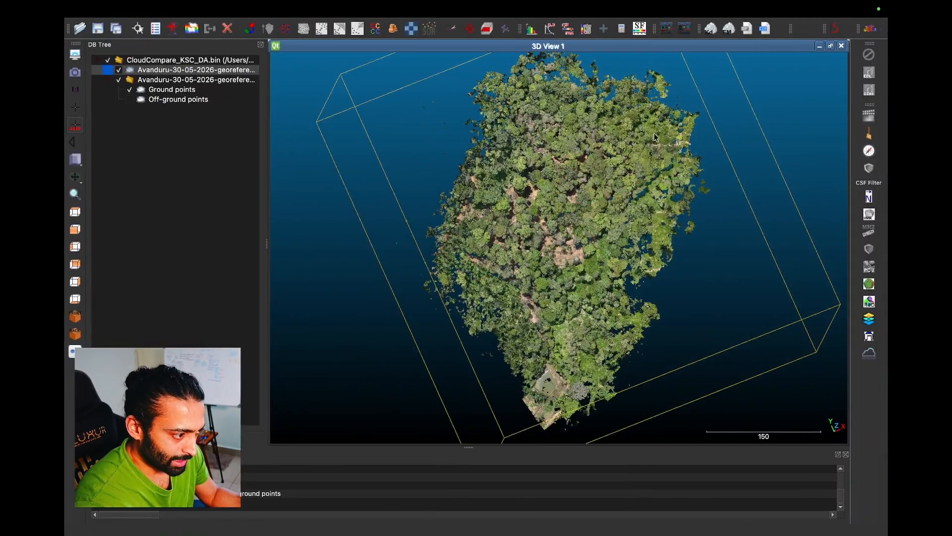
{"action": "scroll", "coordinate": [640, 142], "scroll_direction": "down", "scroll_amount": 2}
{"action": "scroll", "coordinate": [639, 134], "scroll_direction": "up", "scroll_amount": 4}
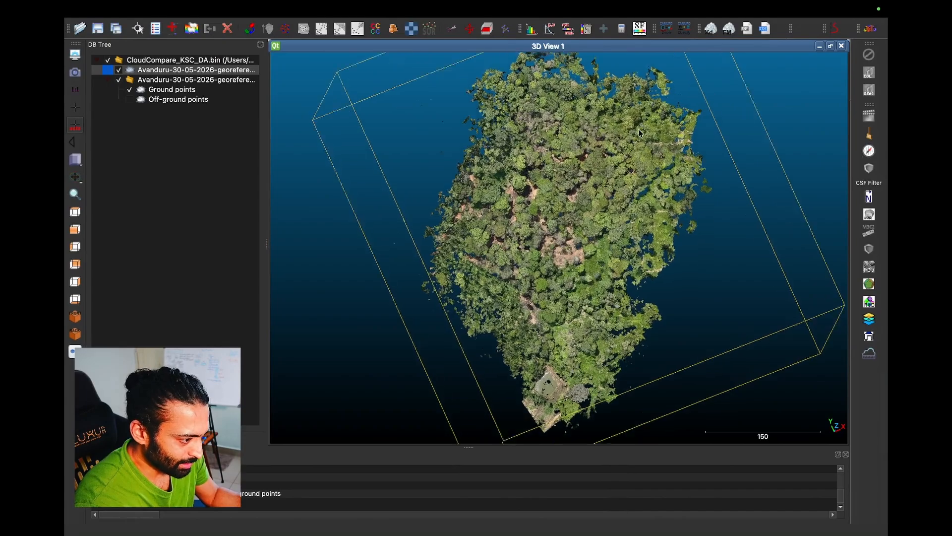
{"action": "right_click_drag", "start_coordinate": [640, 122], "coordinate": [616, 205]}
{"action": "scroll", "coordinate": [618, 206], "scroll_direction": "up", "scroll_amount": 5}
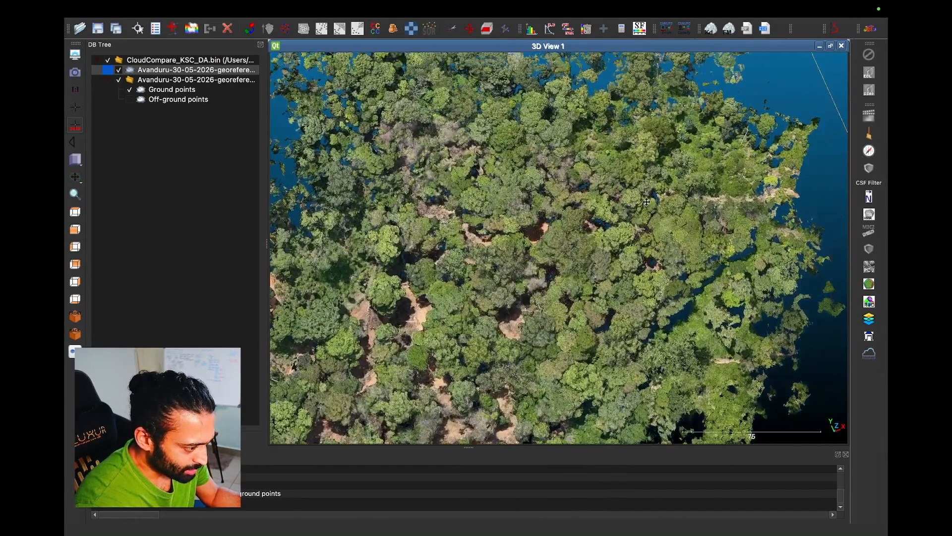
{"action": "scroll", "coordinate": [652, 193], "scroll_direction": "down", "scroll_amount": 3}
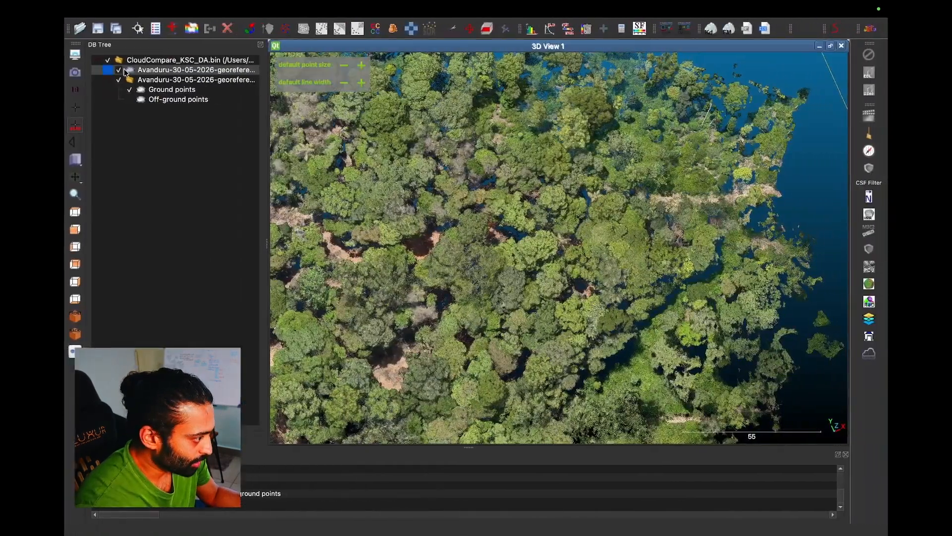
- Hide the original cloud and examine the ground patches and gaps left beneath the dense canopy
{"action": "left_click", "coordinate": [119, 71]}
{"action": "left_click", "coordinate": [119, 70]}
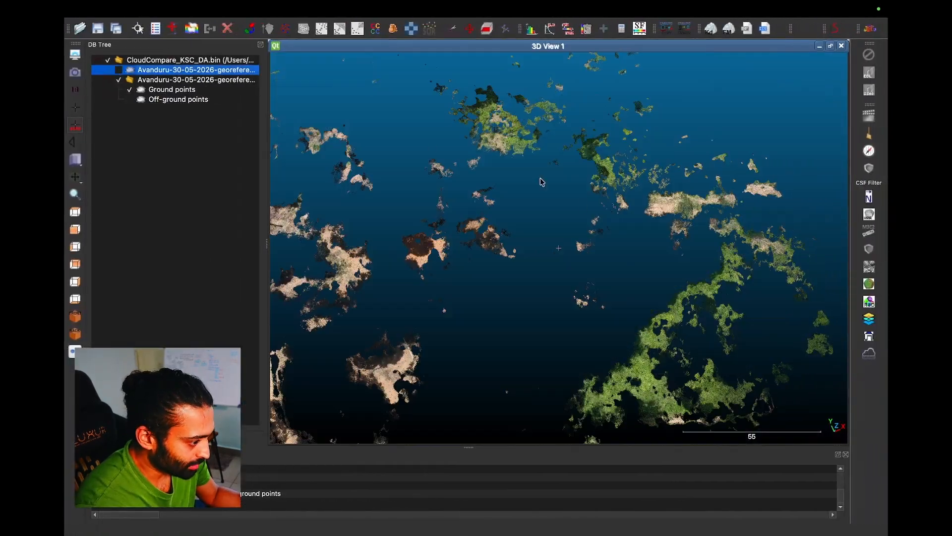
{"action": "scroll", "coordinate": [321, 175], "scroll_direction": "down", "scroll_amount": 2}
{"action": "scroll", "coordinate": [387, 150], "scroll_direction": "down", "scroll_amount": 3}
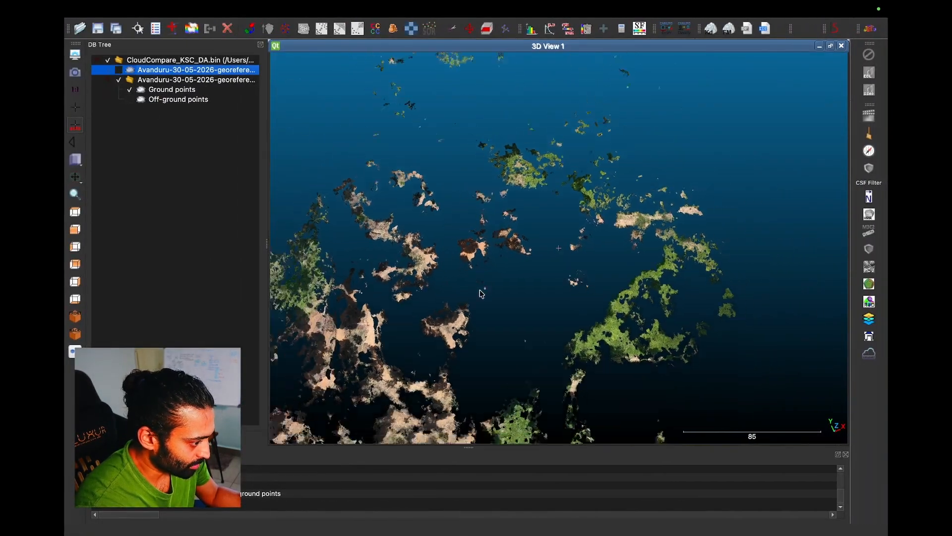
{"action": "left_click_drag", "start_coordinate": [387, 151], "coordinate": [624, 325]}
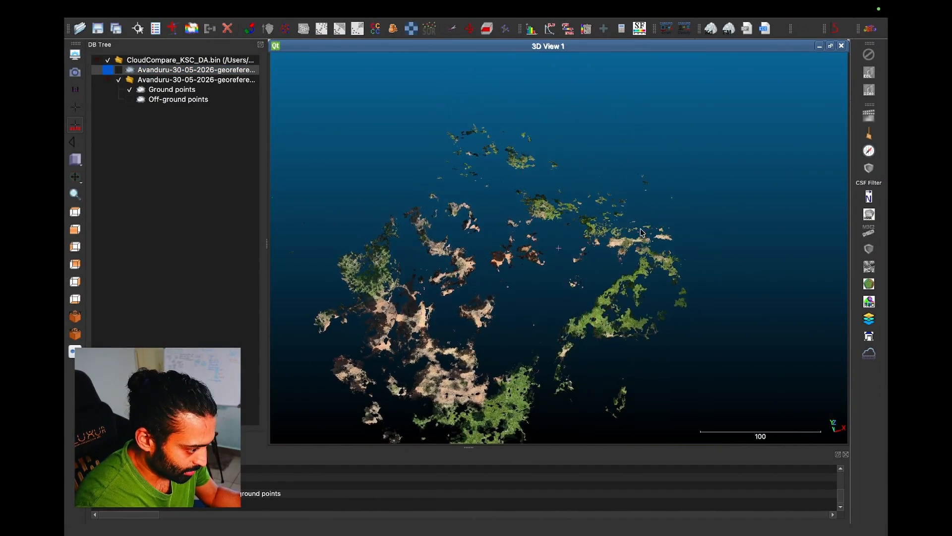
{"action": "left_click_drag", "start_coordinate": [565, 337], "coordinate": [620, 234]}
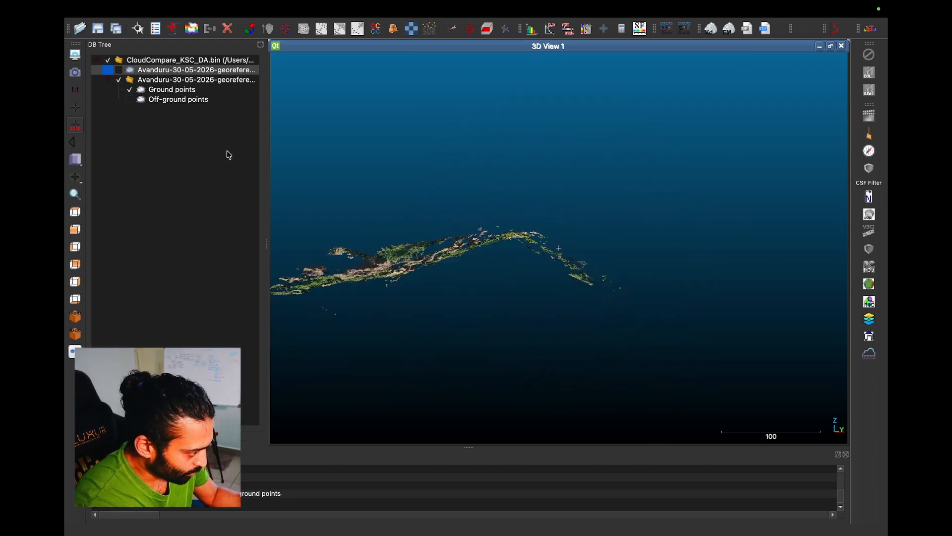
- Toggle the Off-ground points on and off in side view to compare the canopy with the ground profile
{"action": "left_click", "coordinate": [130, 102]}
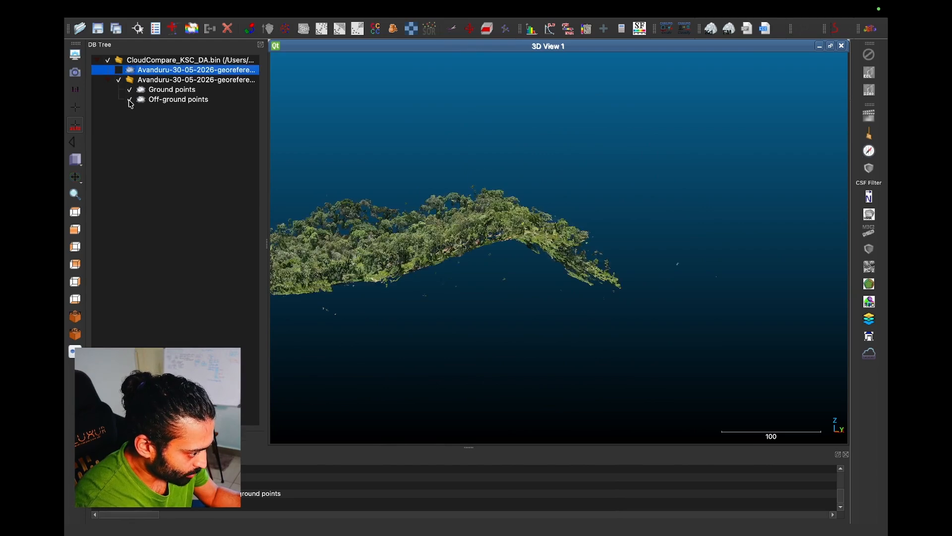
{"action": "left_click", "coordinate": [130, 101]}
{"action": "left_click", "coordinate": [130, 102]}
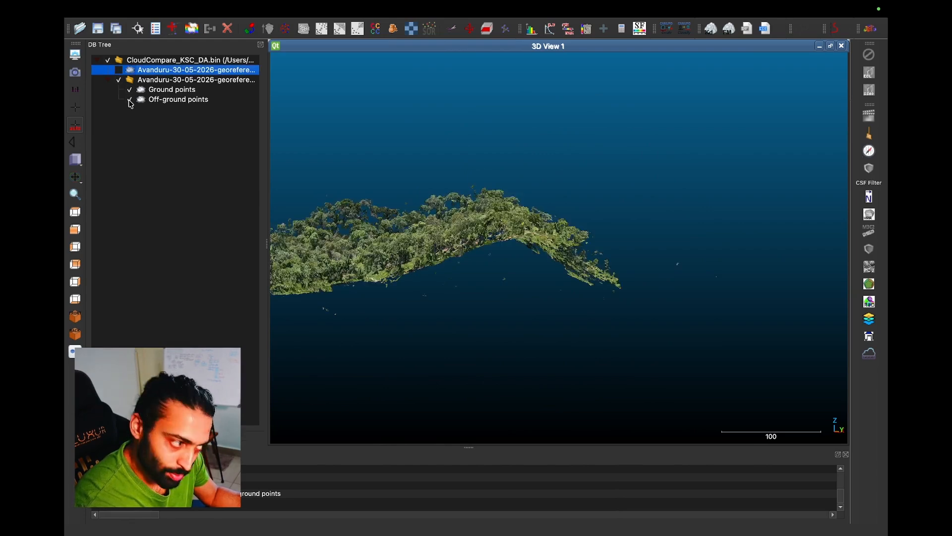
{"action": "left_click", "coordinate": [130, 101]}
- Review the overall shape and continuity of the ground points from different directions with the vegetation hidden
{"action": "mouse_move", "coordinate": [552, 230]}
{"action": "left_mouse_down"}
{"action": "mouse_move", "coordinate": [570, 268]}
{"action": "mouse_move", "coordinate": [472, 230]}
{"action": "mouse_move", "coordinate": [578, 214]}
{"action": "mouse_move", "coordinate": [559, 246]}
{"action": "left_mouse_up"}
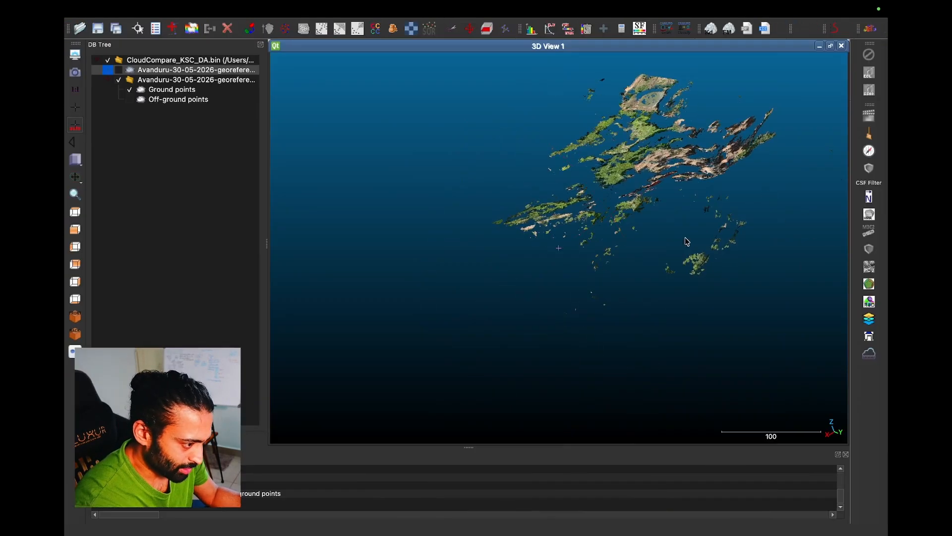
{"action": "left_click_drag", "start_coordinate": [661, 268], "coordinate": [611, 297]}
{"action": "left_click_drag", "start_coordinate": [517, 279], "coordinate": [537, 241]}
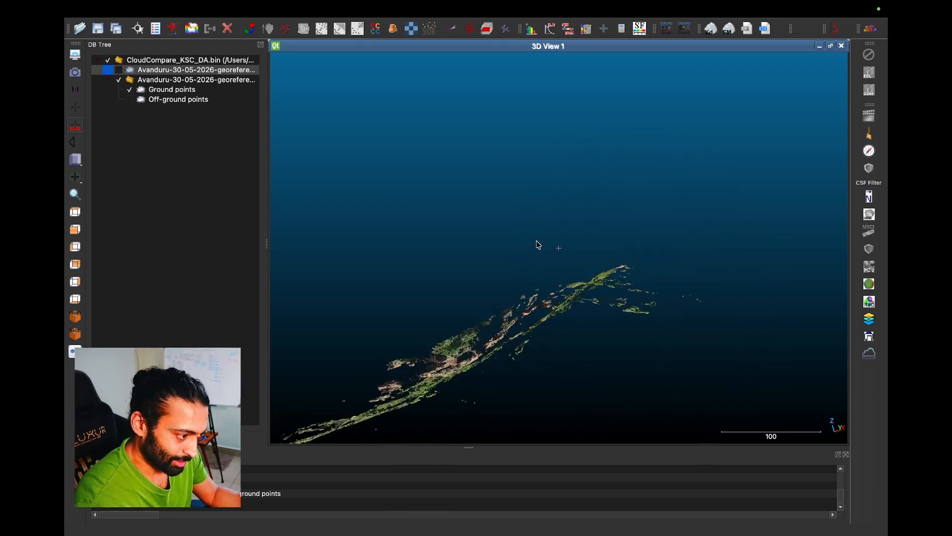
{"action": "right_click_drag", "start_coordinate": [508, 260], "coordinate": [603, 168]}
{"action": "left_click_drag", "start_coordinate": [516, 311], "coordinate": [526, 291]}
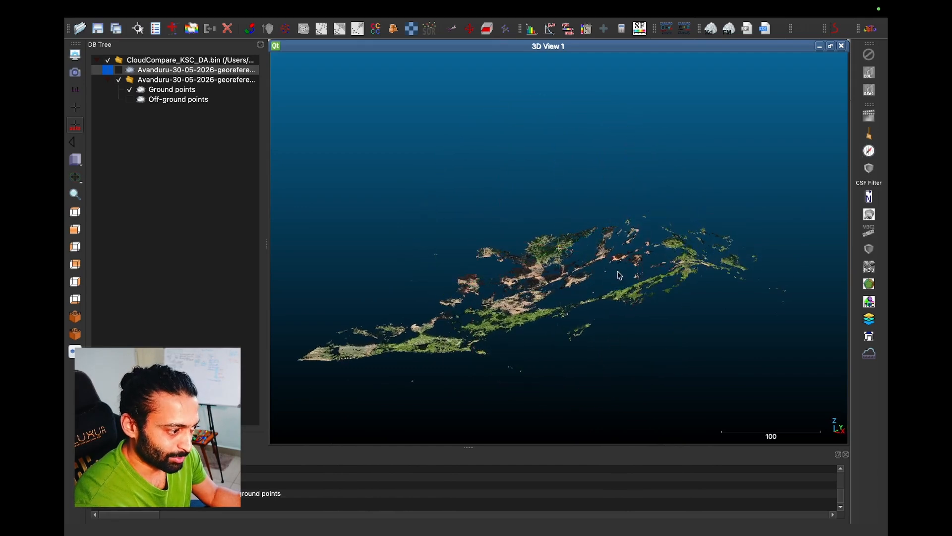
{"action": "left_click_drag", "start_coordinate": [626, 273], "coordinate": [500, 258]}
{"action": "left_click_drag", "start_coordinate": [648, 250], "coordinate": [563, 211]}
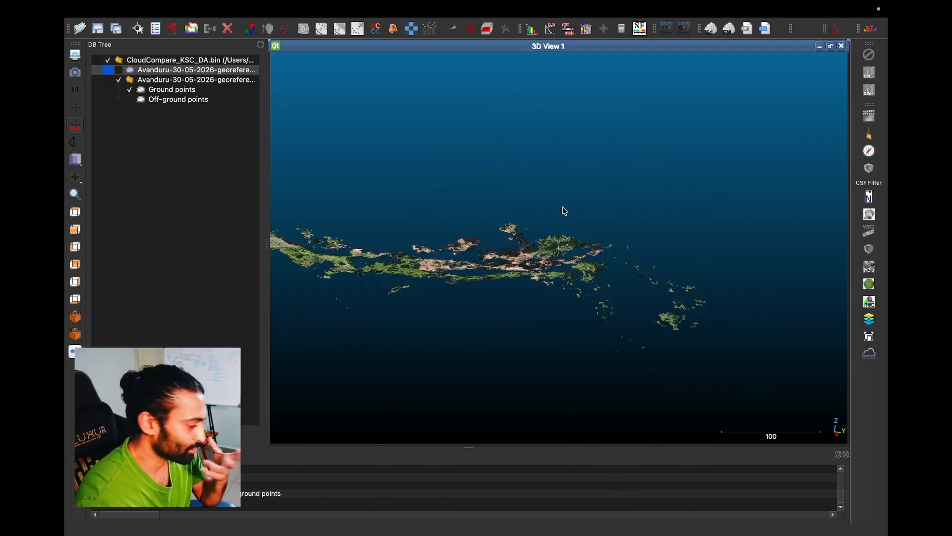
{"action": "left_click_drag", "start_coordinate": [687, 268], "coordinate": [645, 278]}
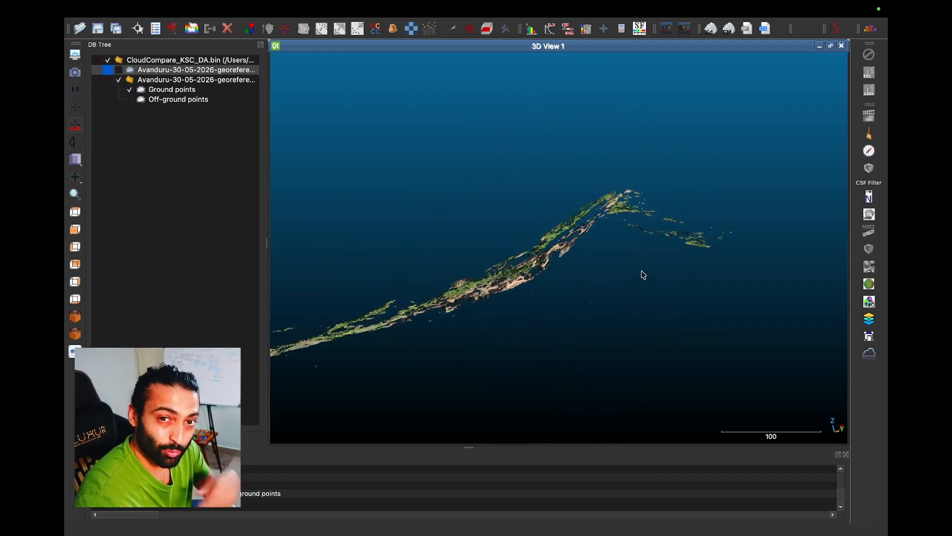
{"action": "left_click_drag", "start_coordinate": [439, 248], "coordinate": [479, 217]}
{"action": "left_click_drag", "start_coordinate": [634, 200], "coordinate": [648, 269]}
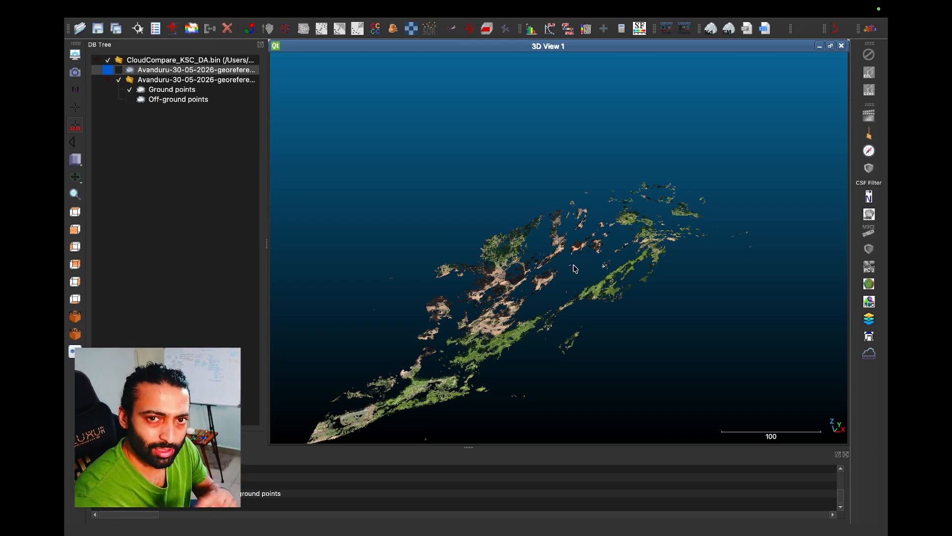
{"action": "left_click_drag", "start_coordinate": [573, 290], "coordinate": [684, 347]}
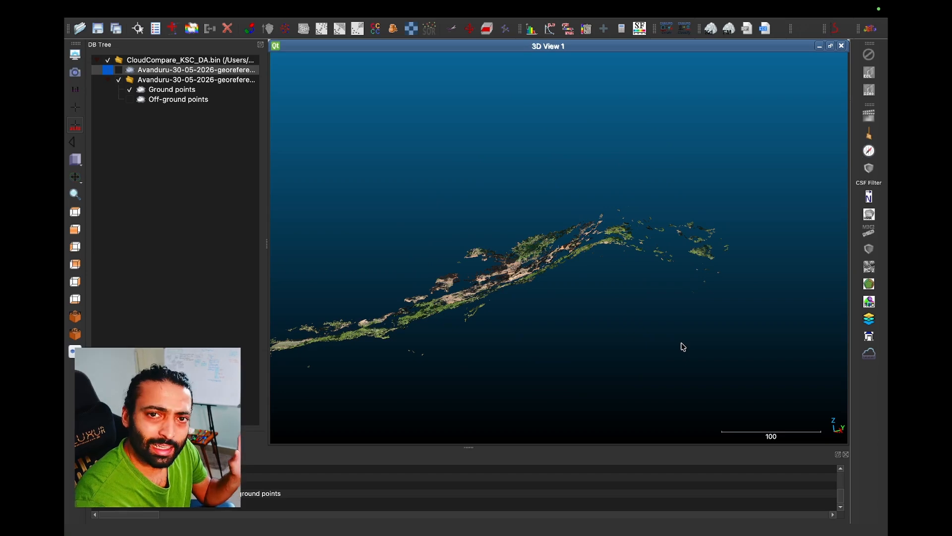